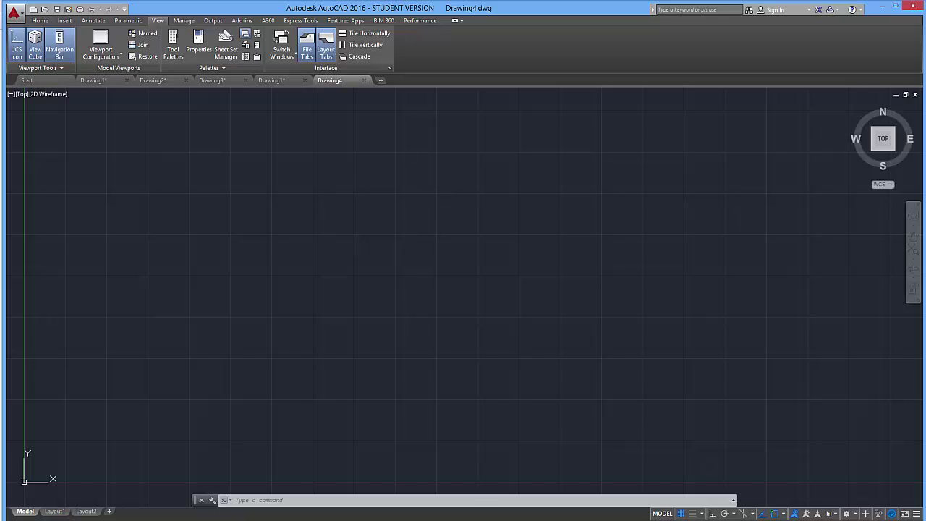
Step: Switch to the Snipping Tool and mark the side, top and front viewing directions on the reference drawing
key(alt+Tab)
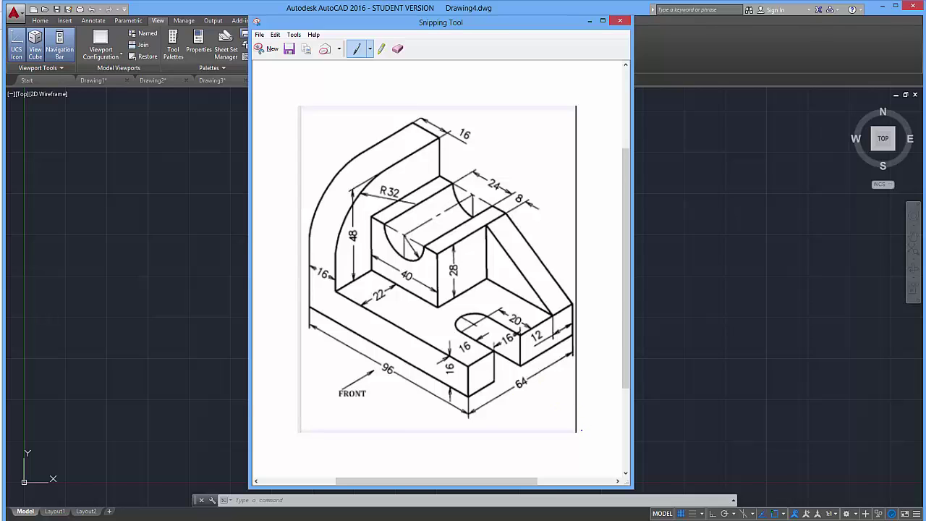
mouse_move(582, 430)
mouse_down()
mouse_move(551, 398)
mouse_move(551, 415)
mouse_move(576, 402)
mouse_up()
mouse_move(499, 81)
mouse_down()
mouse_move(504, 141)
mouse_move(491, 114)
mouse_move(519, 115)
mouse_up()
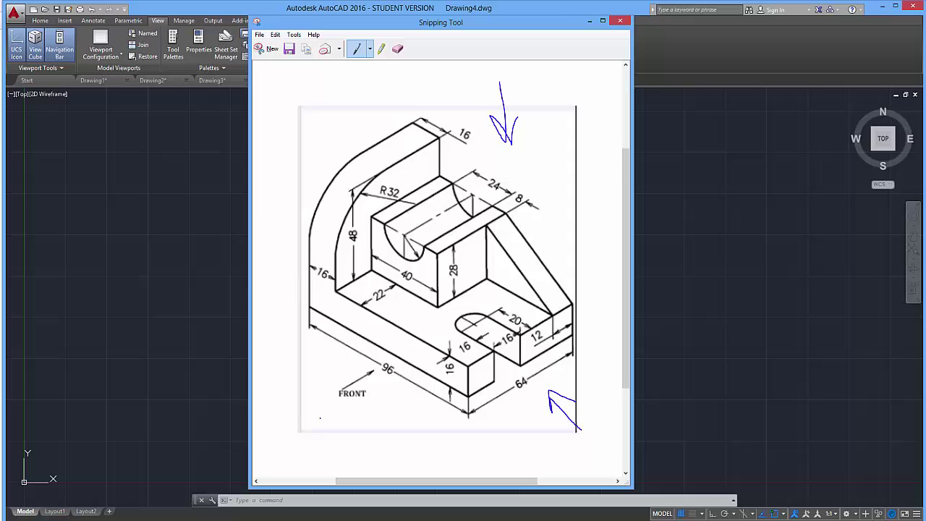
drag(324, 418, 370, 414)
drag(543, 104, 545, 130)
drag(529, 97, 569, 95)
mouse_move(601, 396)
mouse_down()
mouse_move(612, 420)
mouse_move(603, 427)
mouse_up()
click(589, 21)
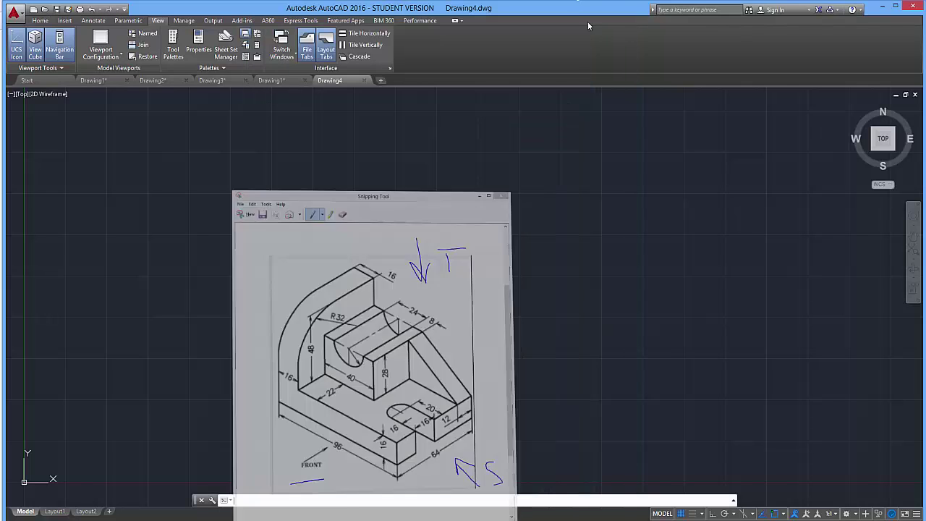
Step: Return to AutoCAD, set the view to SE Isometric and turn on Ortho mode
mouse_move(883, 143)
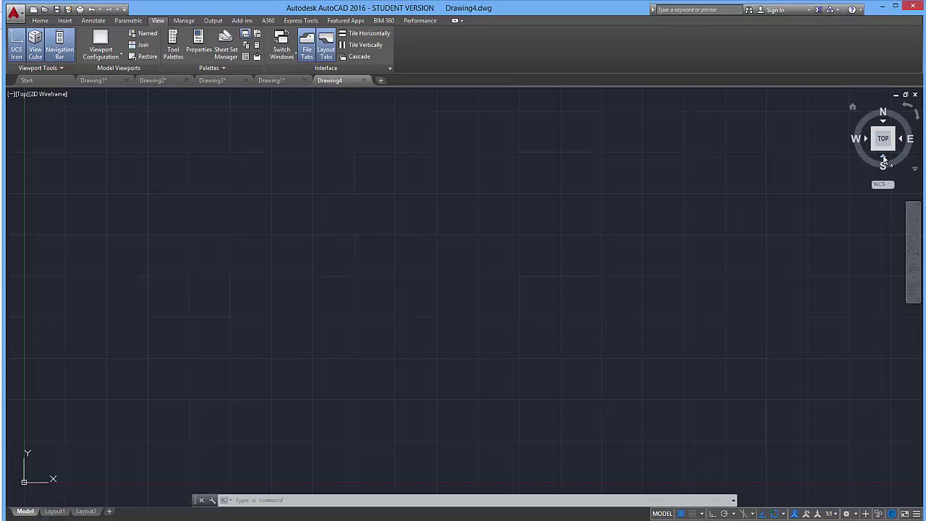
click(884, 157)
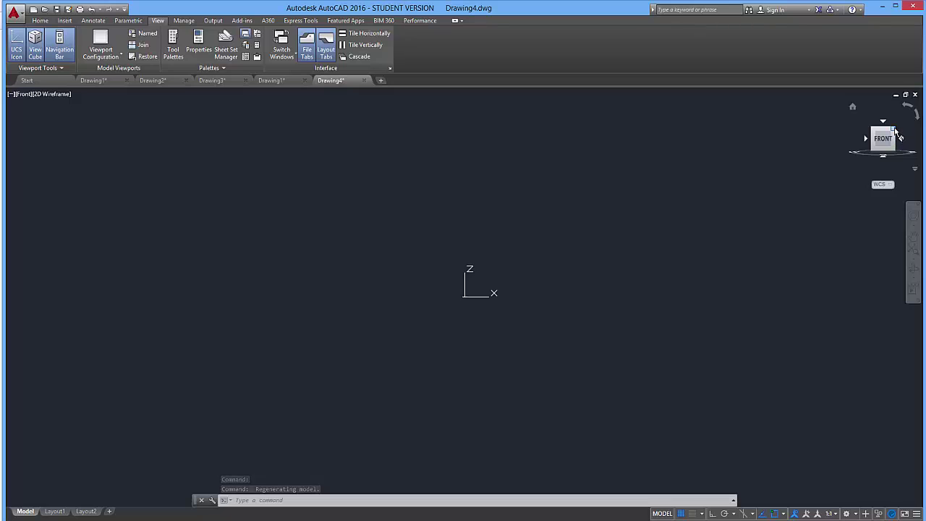
click(895, 131)
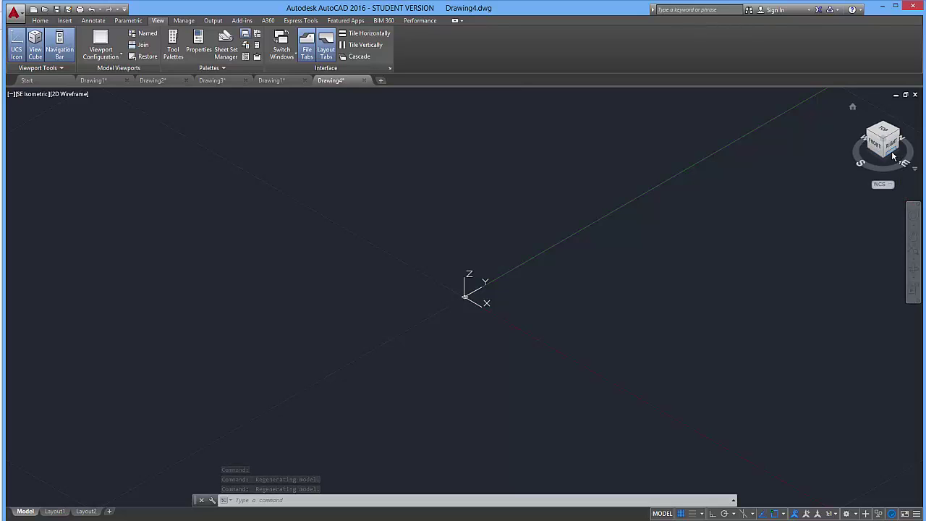
middle_drag(705, 194, 475, 309)
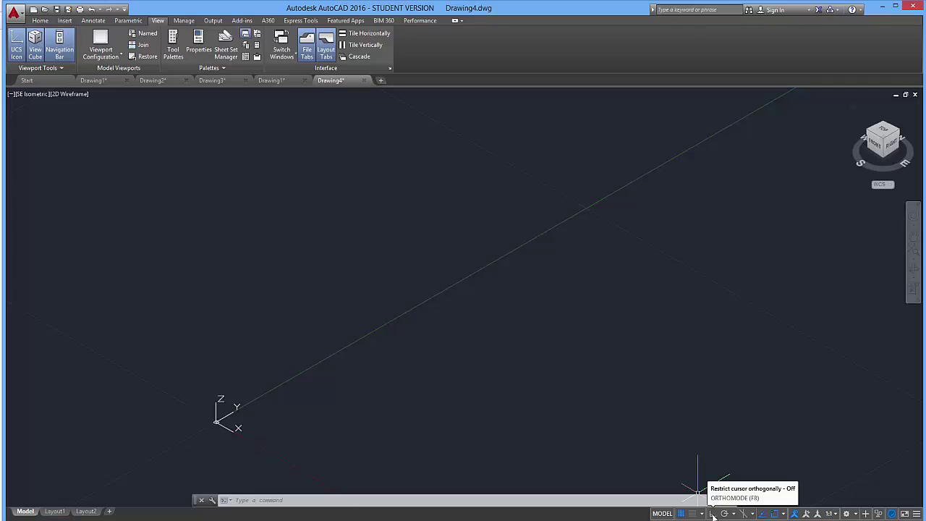
click(713, 515)
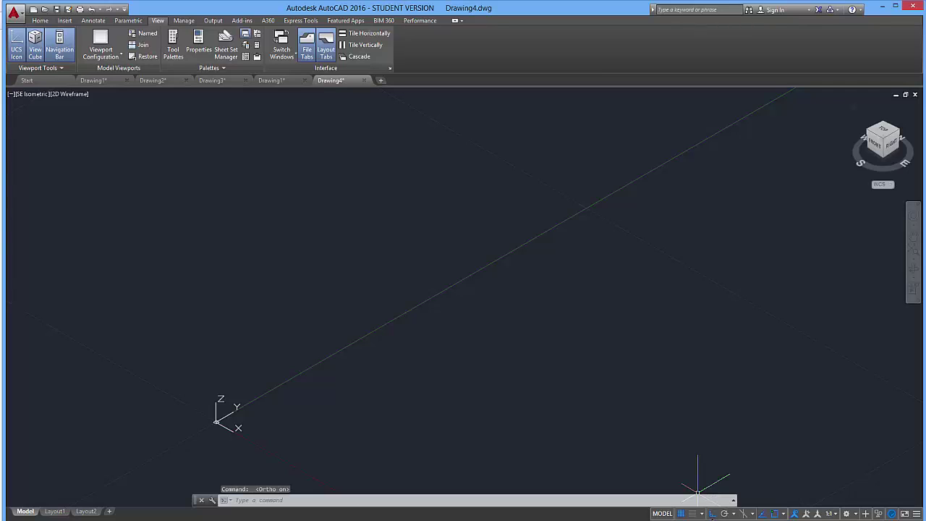
scroll(407, 354, down, 2)
middle_drag(498, 369, 421, 355)
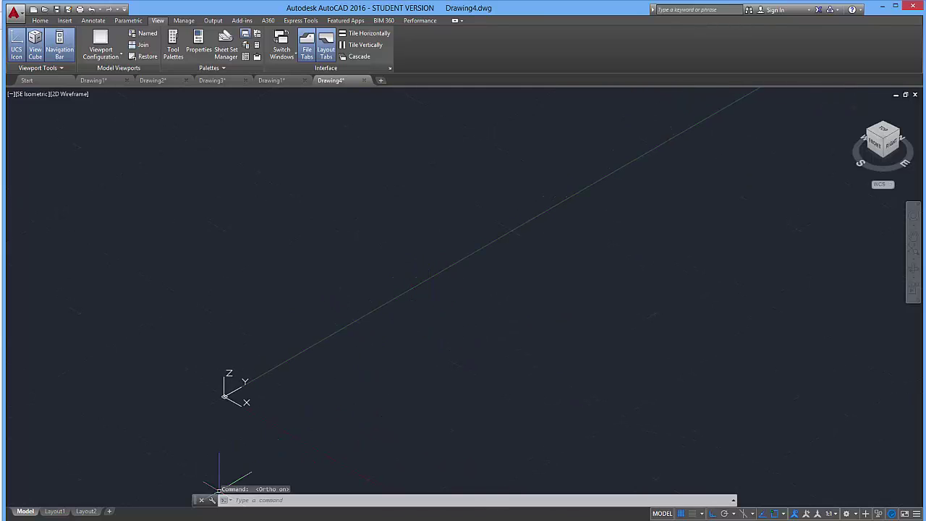
Step: Switch to the Snipping Tool and underline the base's 96, 64 and 16 dimensions on the reference drawing
key(alt+Tab)
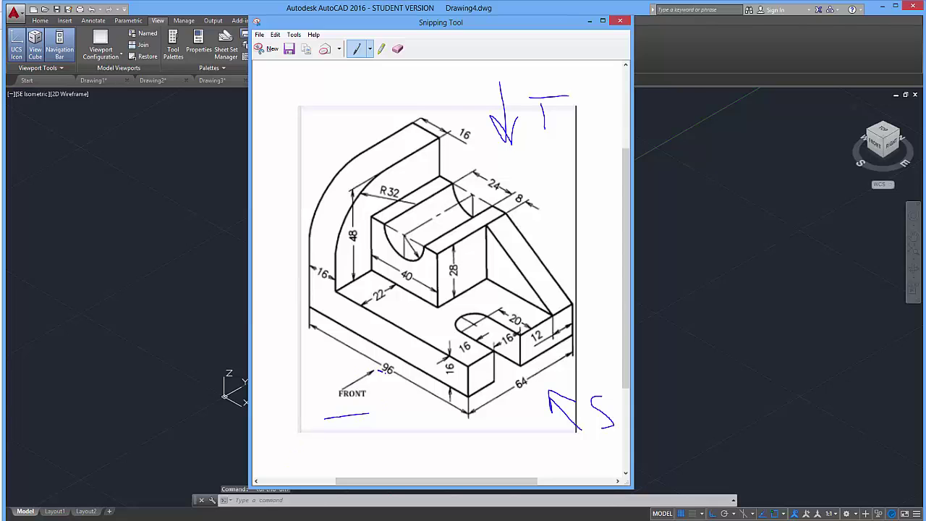
drag(383, 372, 393, 375)
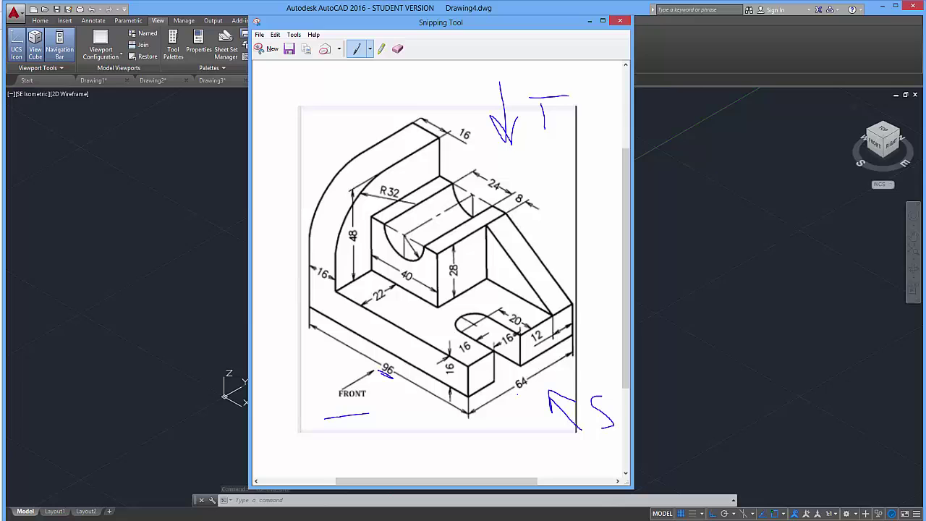
mouse_move(518, 395)
mouse_down()
mouse_move(531, 385)
mouse_move(518, 394)
mouse_up()
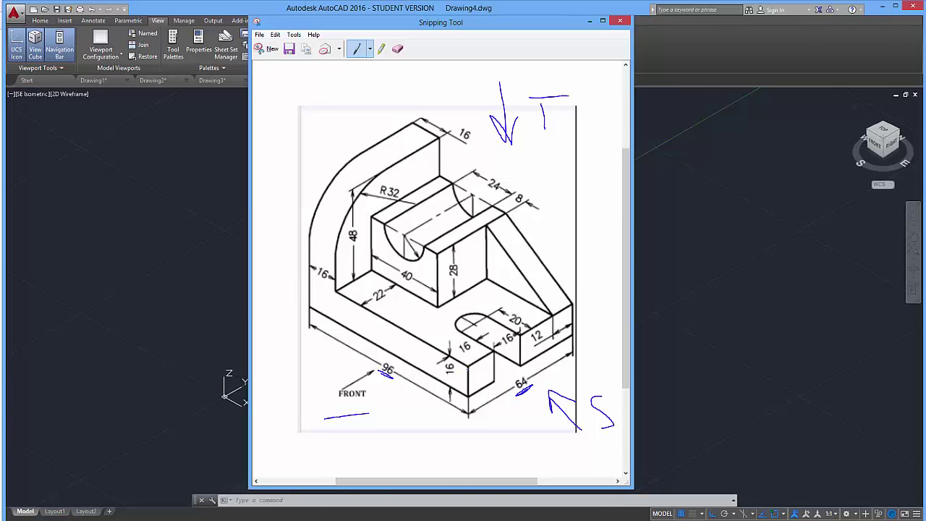
drag(452, 366, 456, 374)
click(590, 21)
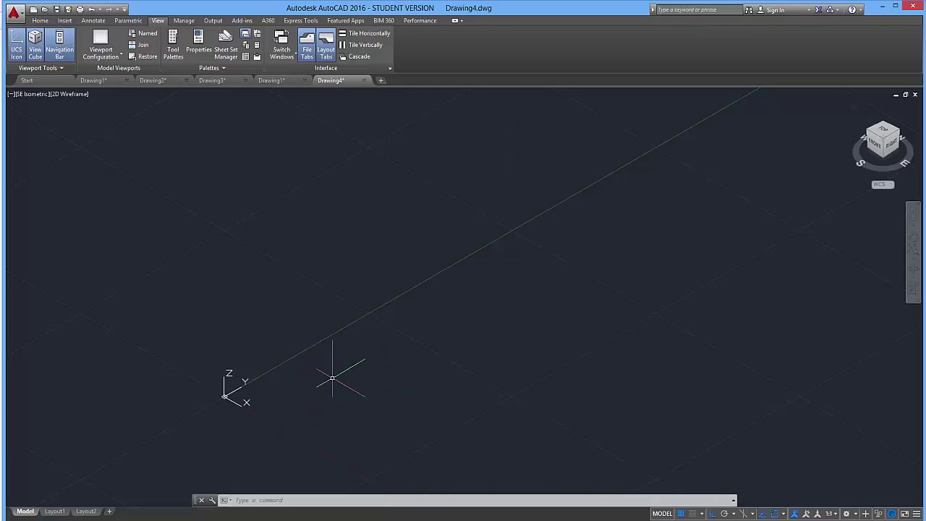
Step: In AutoCAD, start a rectangle with its first corner near the origin, using the Dimensions option with length 96 and width 64
scroll(389, 359, up, 3)
scroll(319, 293, down, 2)
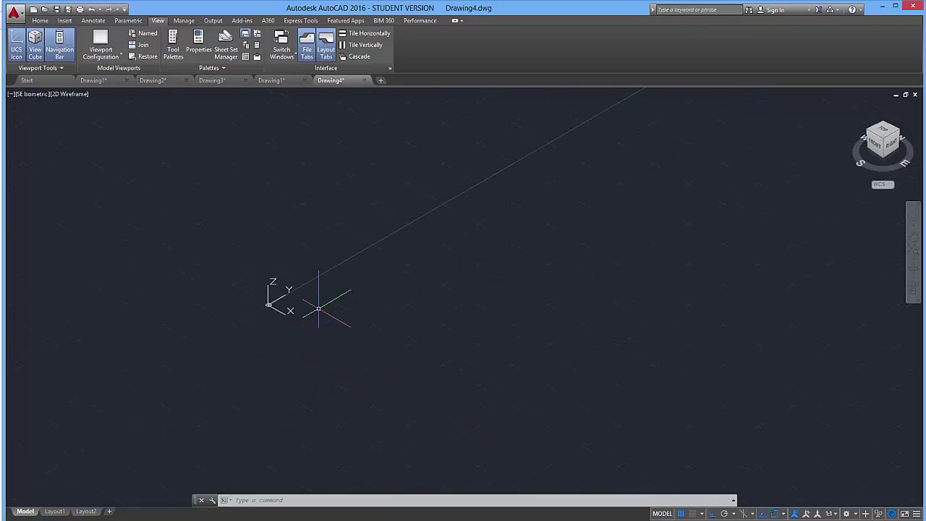
middle_drag(321, 306, 296, 309)
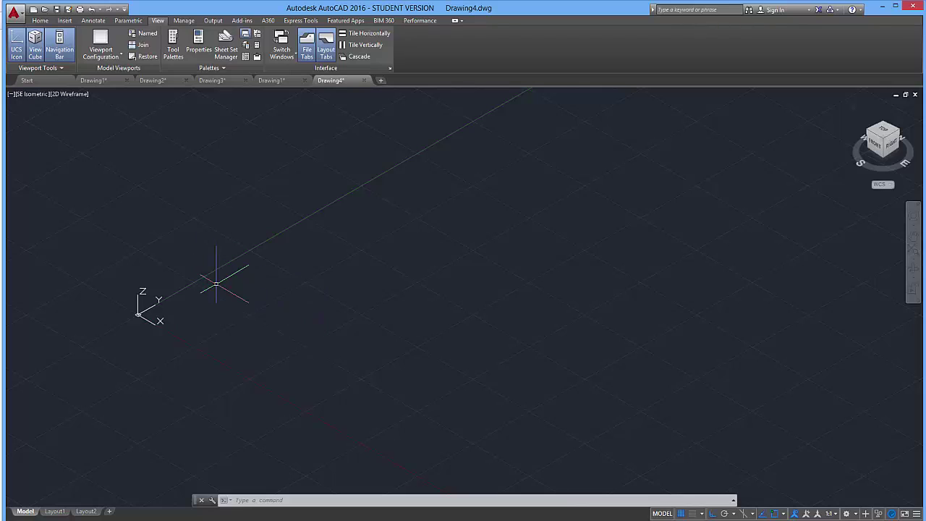
key(Escape)
key(Escape)
text(rec)
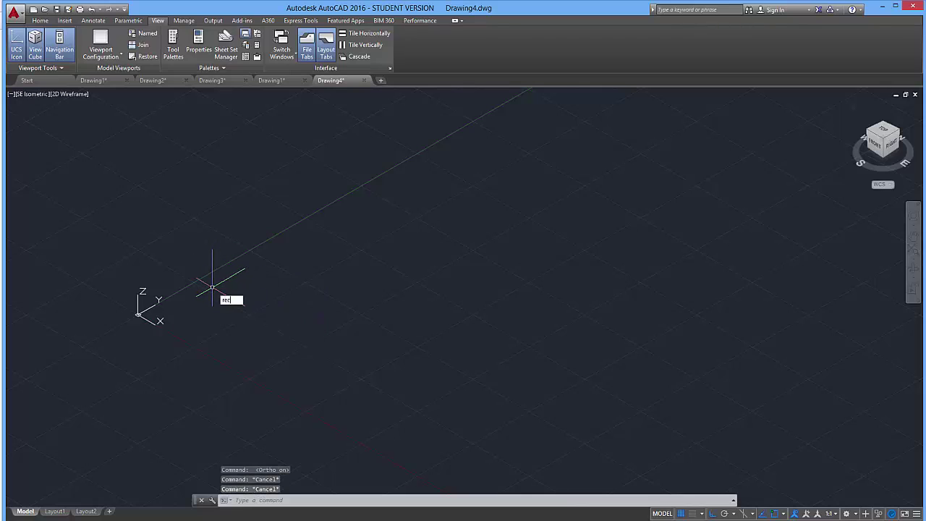
key(Return)
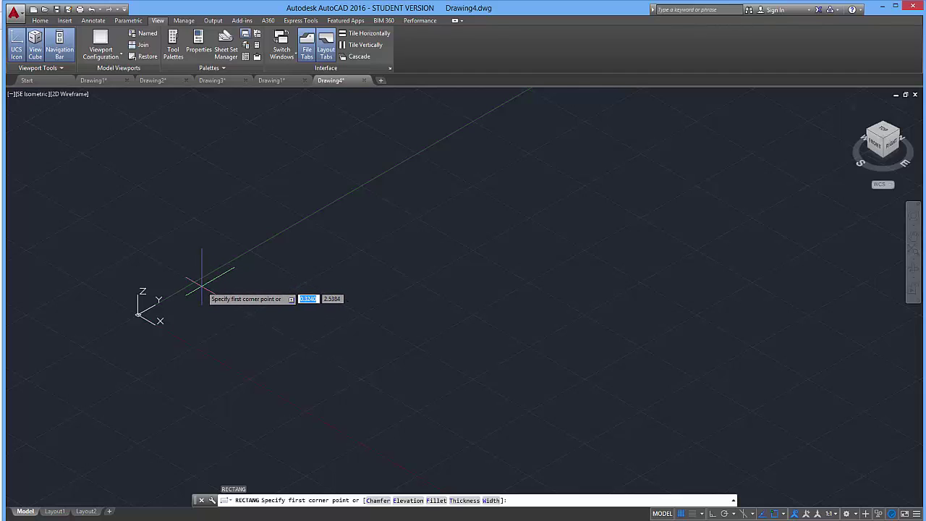
click(202, 286)
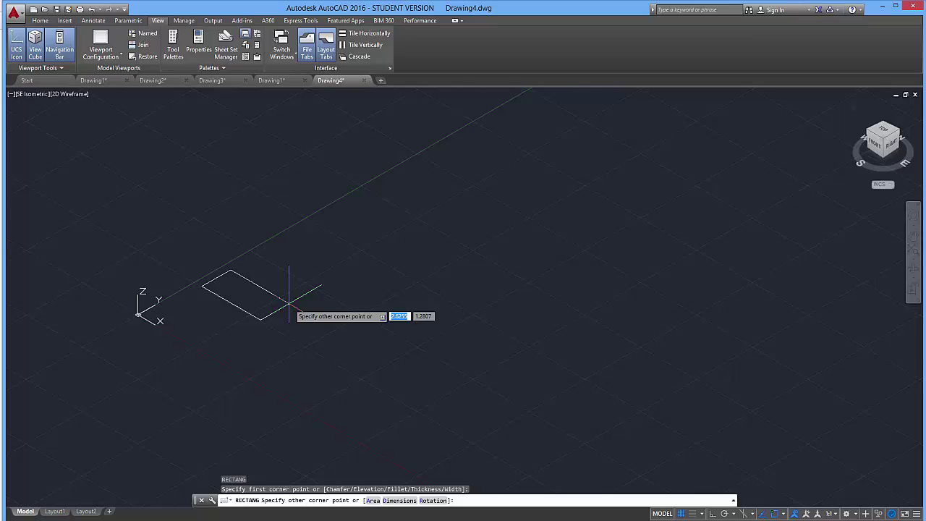
text(d)
key(Return)
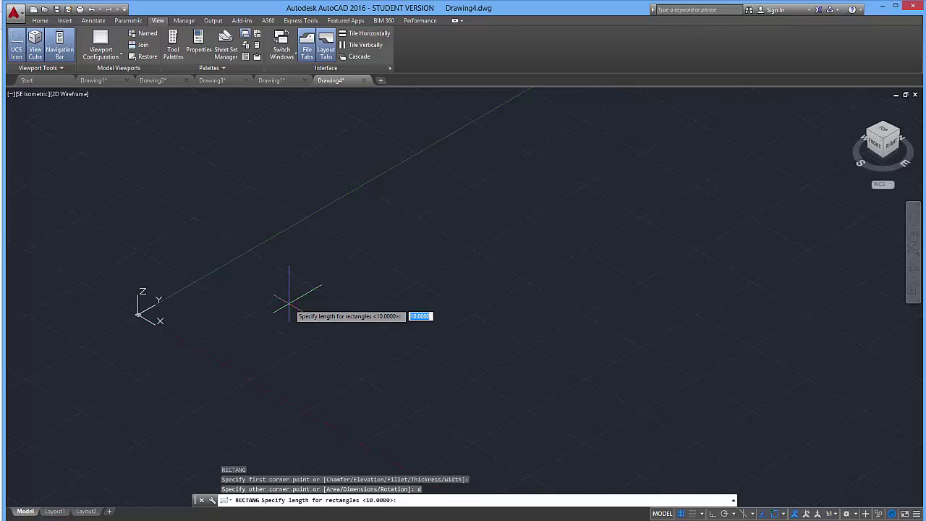
text(96)
key(Return)
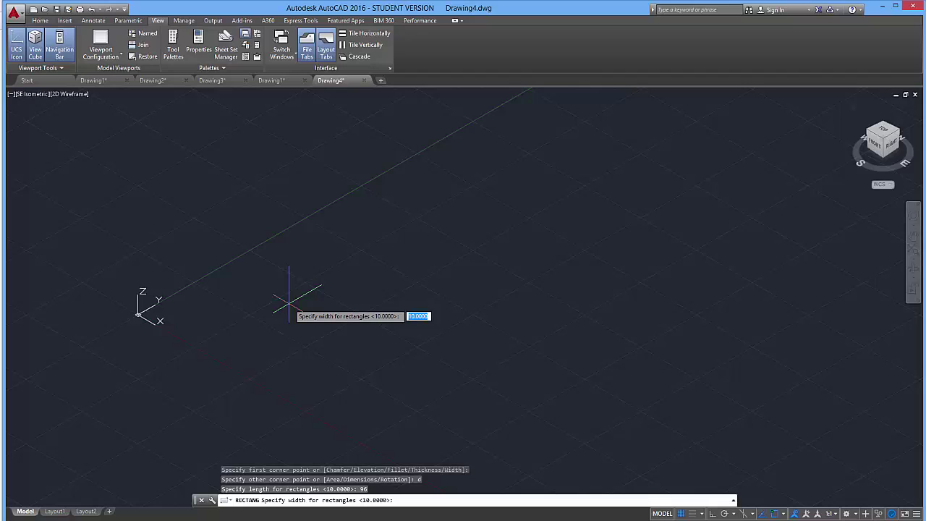
text(64)
key(Return)
Step: Place the base rectangle so that it extends from its first corner in the positive X and Y directions
middle_drag(362, 314, 480, 306)
scroll(480, 306, down, 1)
middle_drag(589, 322, 391, 228)
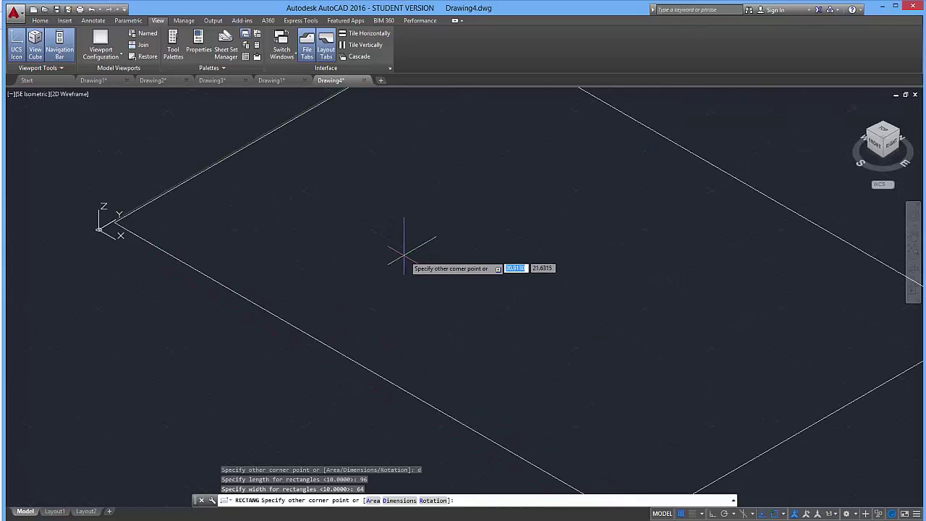
middle_drag(424, 265, 335, 306)
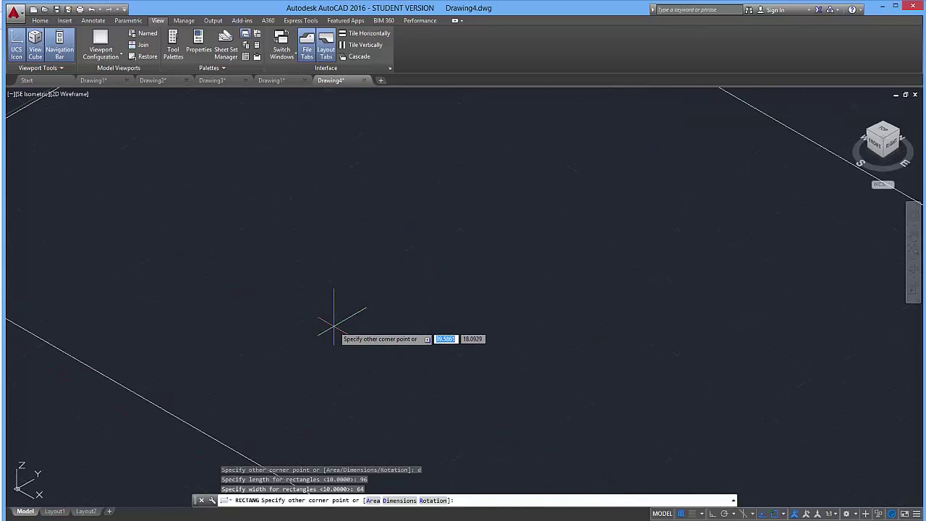
scroll(338, 310, down, 1)
scroll(435, 323, down, 1)
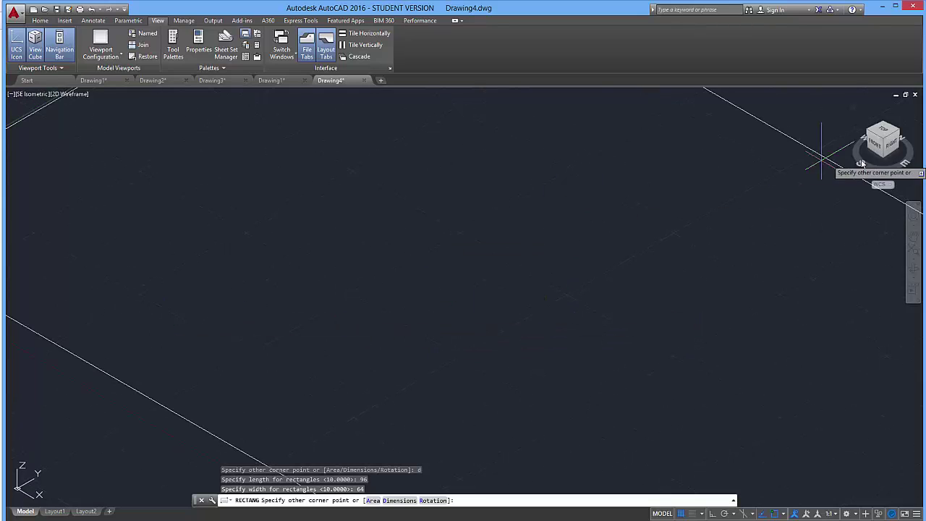
click(885, 144)
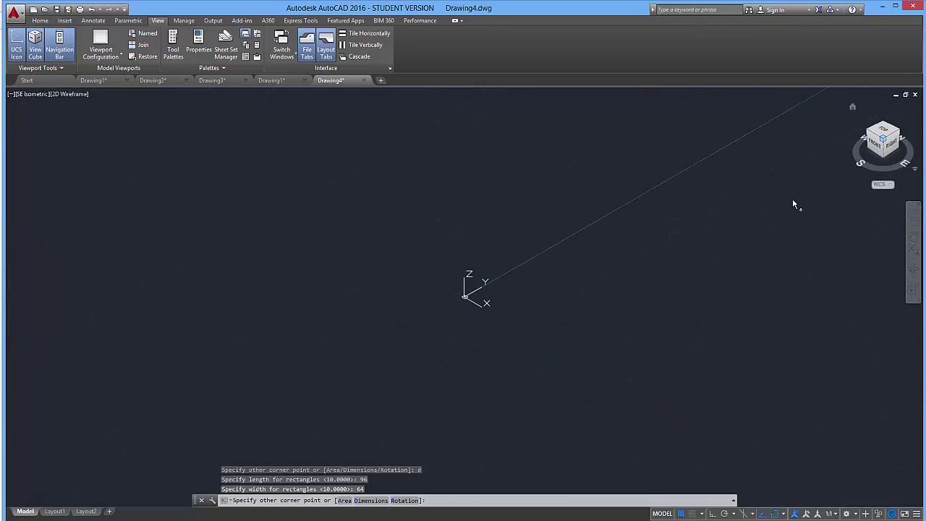
scroll(760, 298, down, 3)
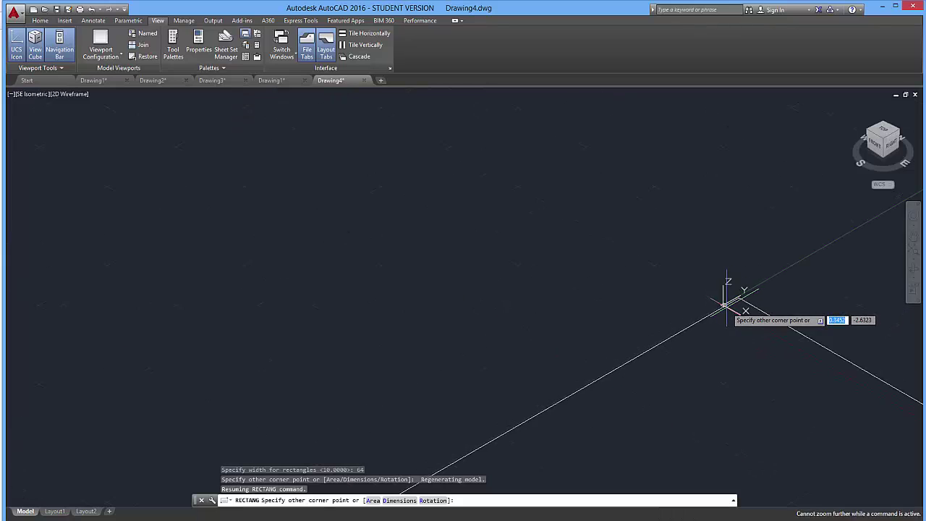
mouse_move(431, 249)
middle_down()
mouse_move(463, 275)
mouse_move(283, 184)
middle_up()
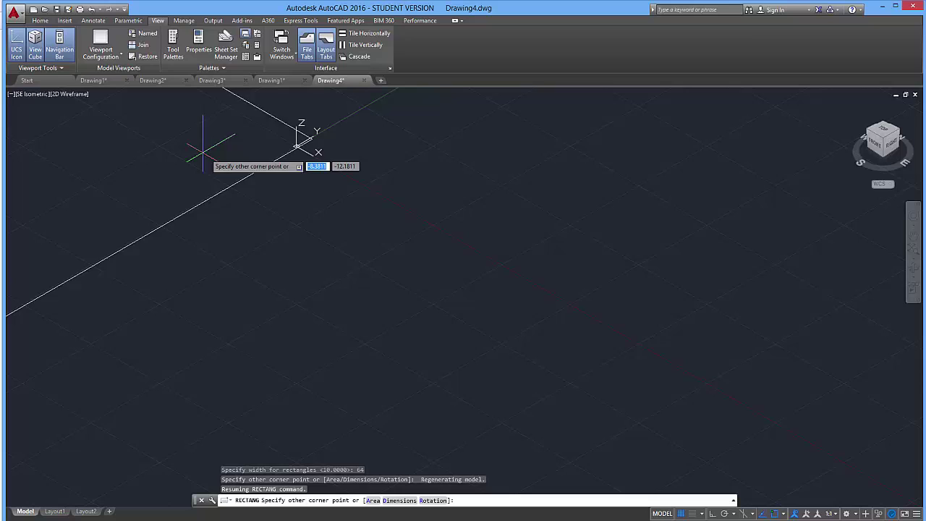
mouse_move(528, 176)
middle_down()
mouse_move(529, 188)
mouse_move(329, 271)
middle_up()
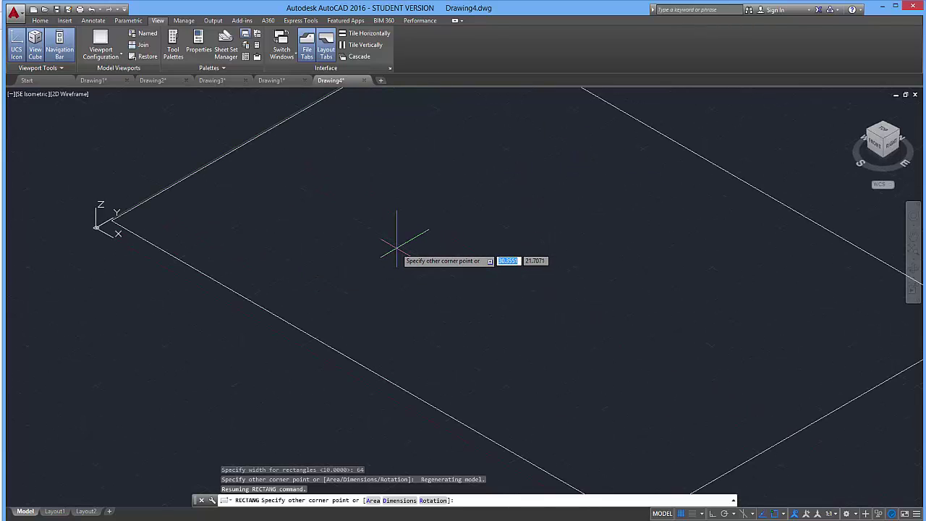
key(Escape)
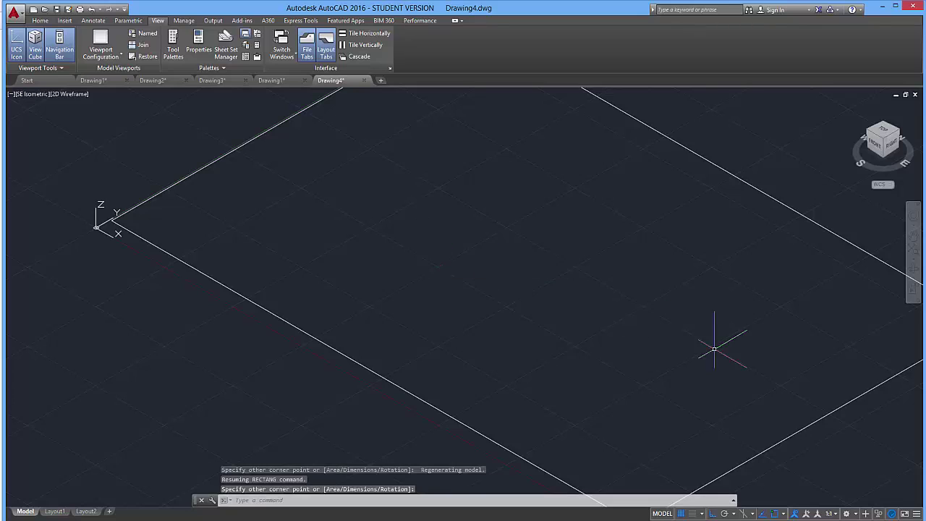
scroll(651, 322, down, 4)
scroll(490, 304, up, 2)
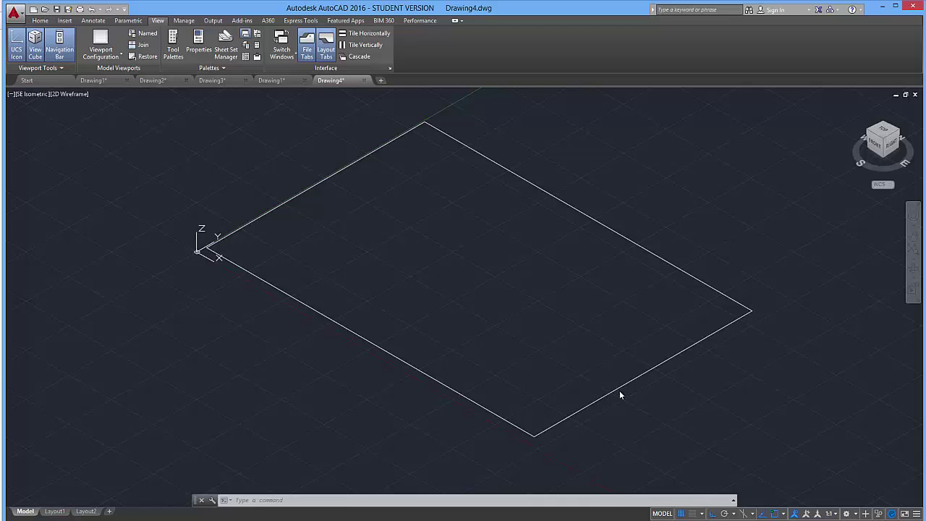
text(ext)
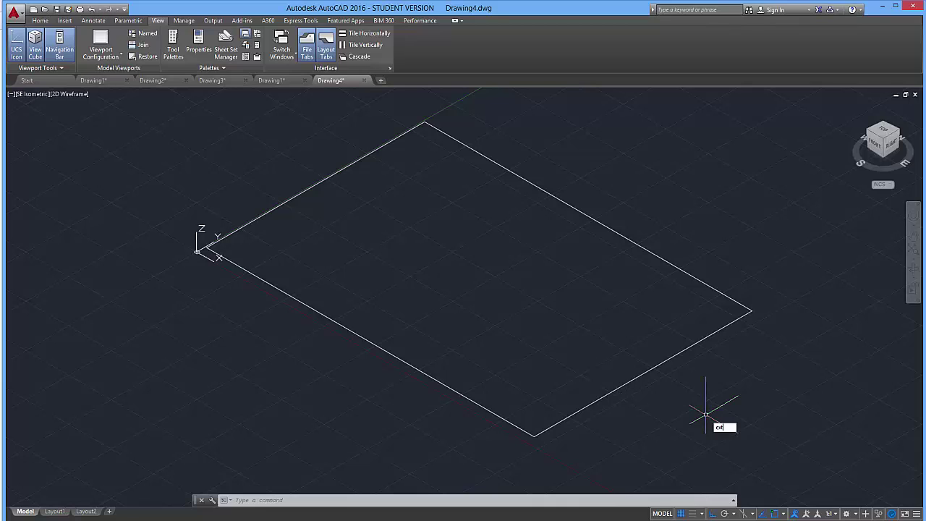
key(Return)
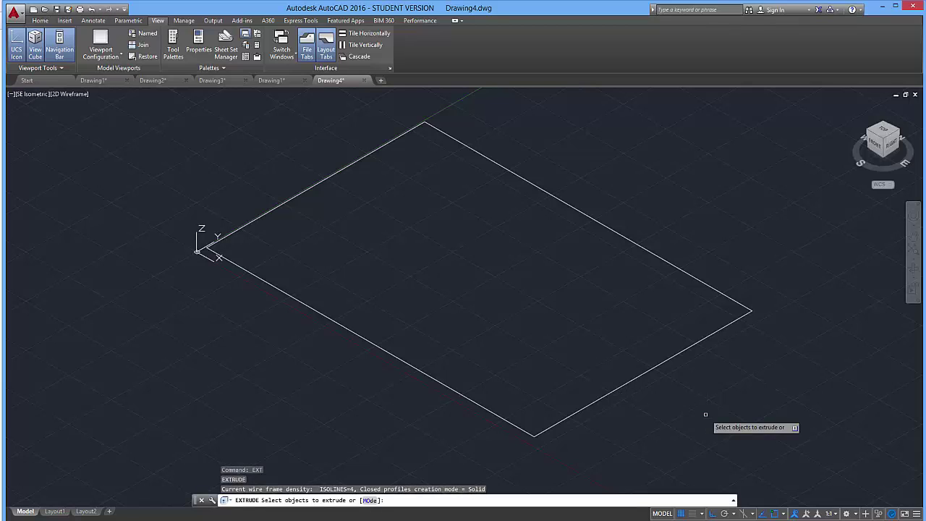
click(632, 381)
key(Return)
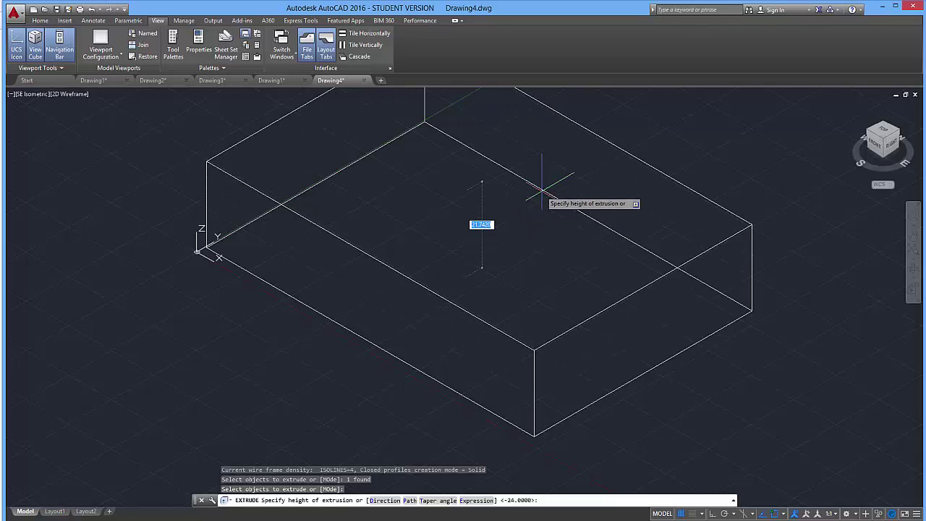
middle_drag(541, 217, 434, 257)
key(Escape)
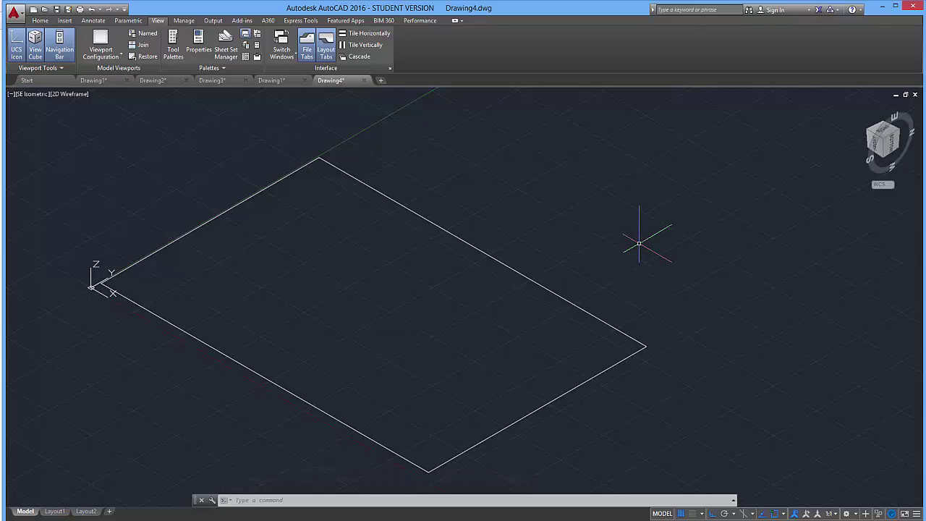
Step: Extrude the base rectangle upward 16 with Presspull
text(PRESSPULL)
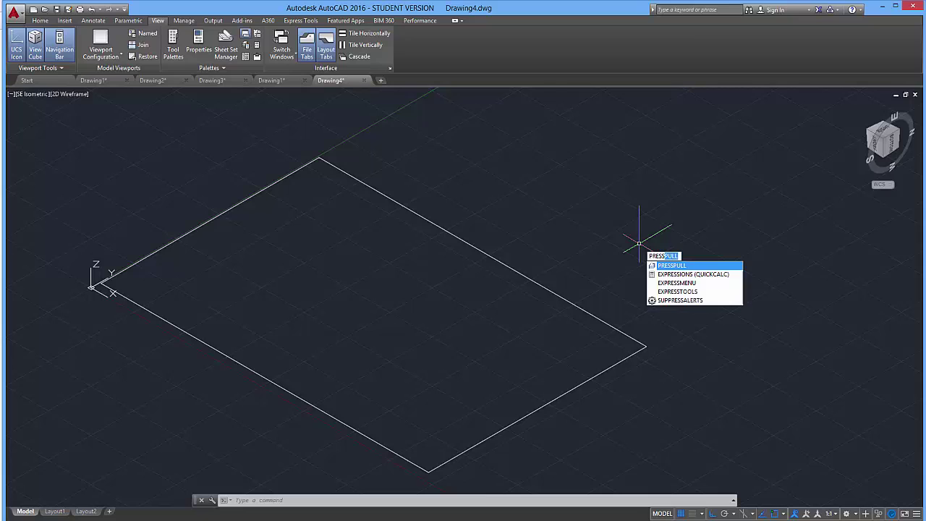
key(Return)
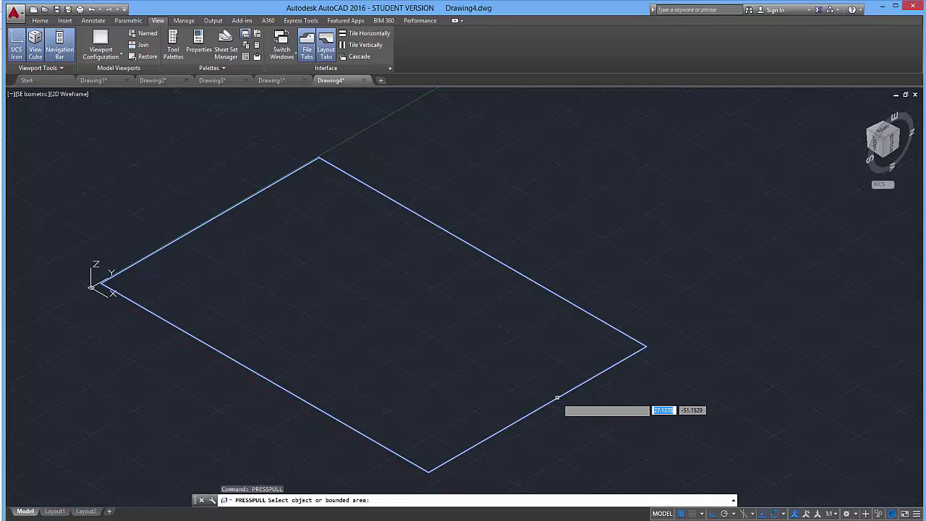
click(558, 398)
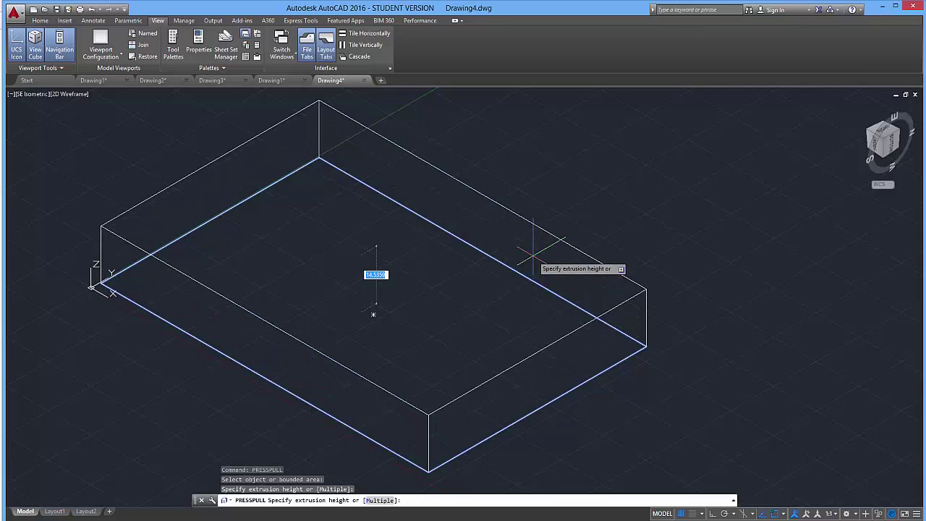
text(16)
key(Return)
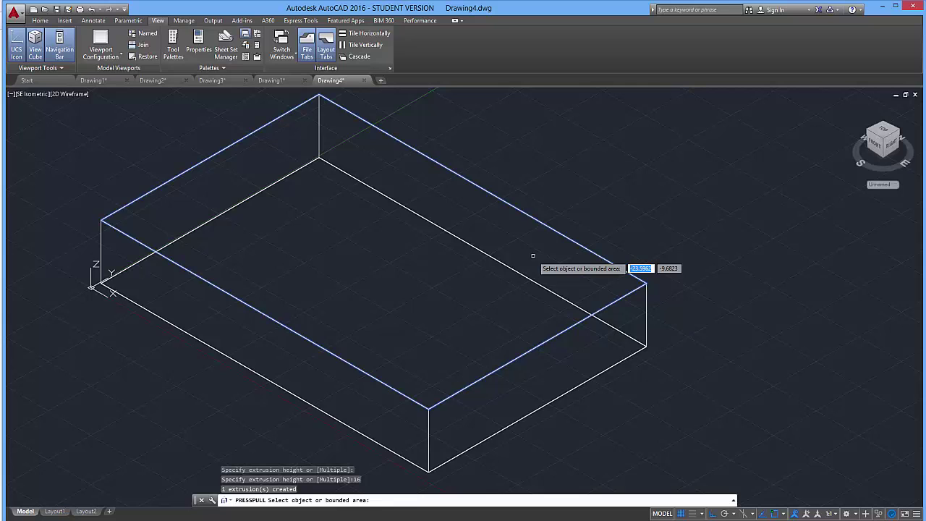
mouse_move(615, 243)
middle_down()
mouse_move(641, 227)
mouse_move(652, 250)
mouse_move(668, 253)
middle_up()
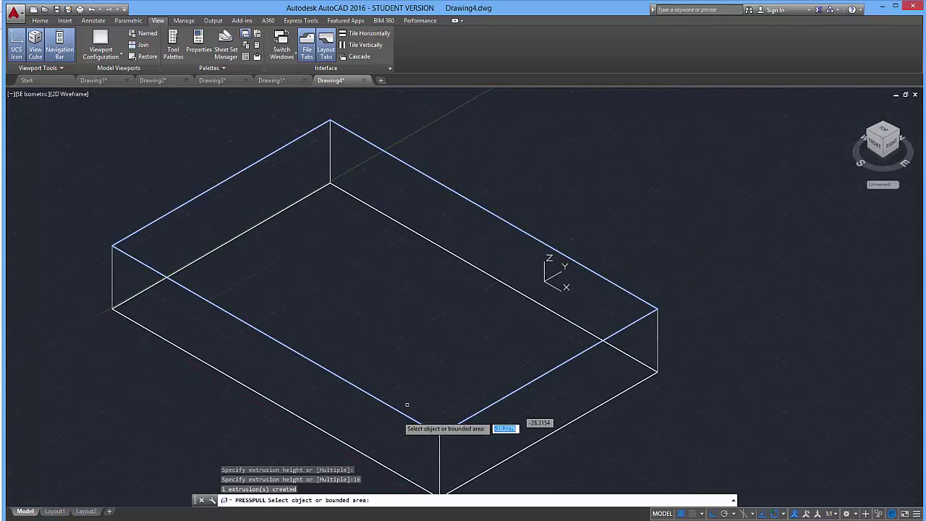
Step: Check the slot dimensions on the reference drawing in the Snipping Tool, return to AutoCAD and leave Presspull
key(alt+Tab)
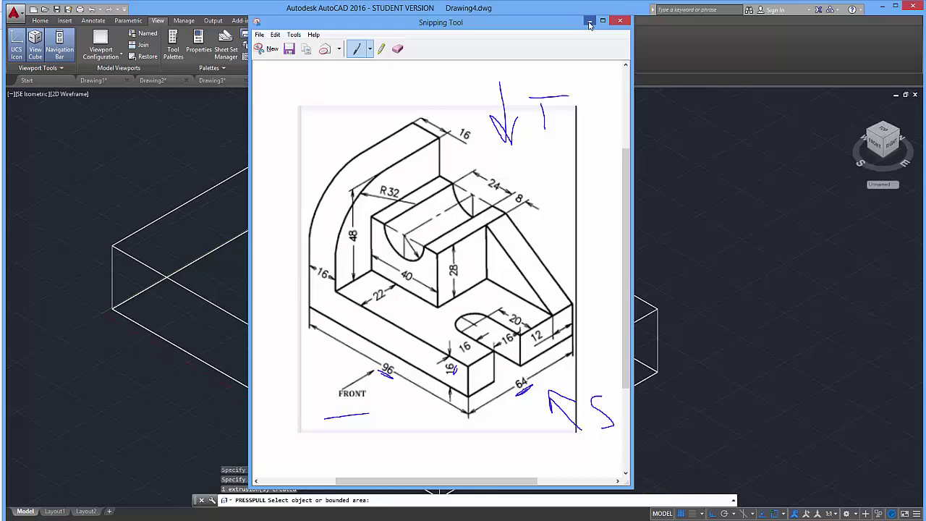
click(620, 20)
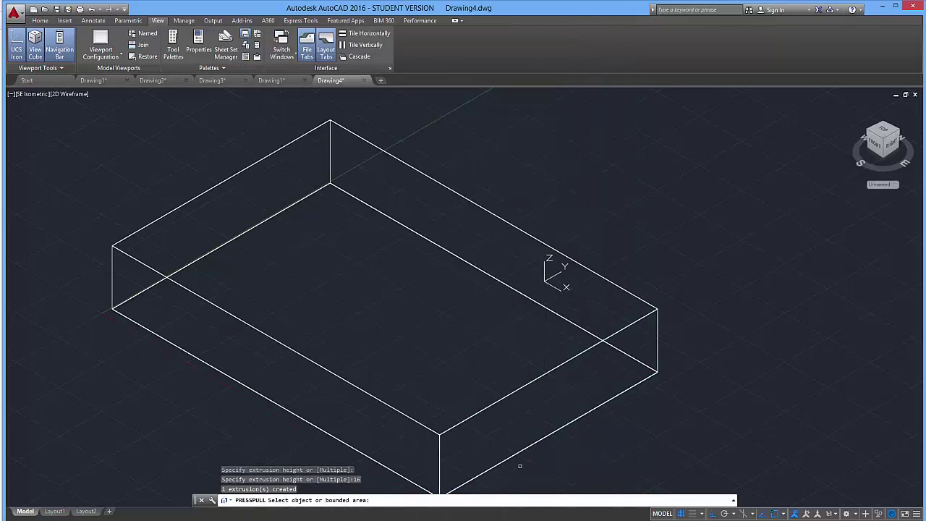
key(Escape)
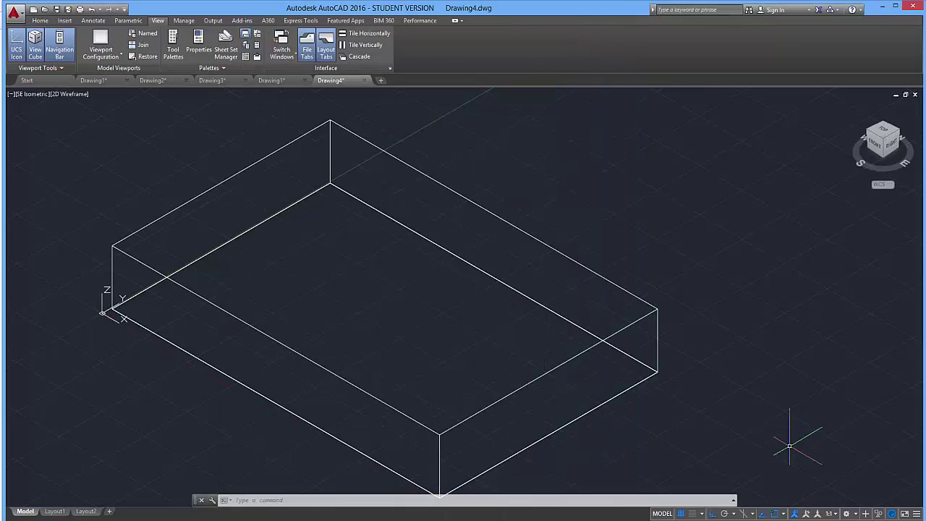
Step: Review the object snap settings and accept them with all snap modes enabled
click(784, 514)
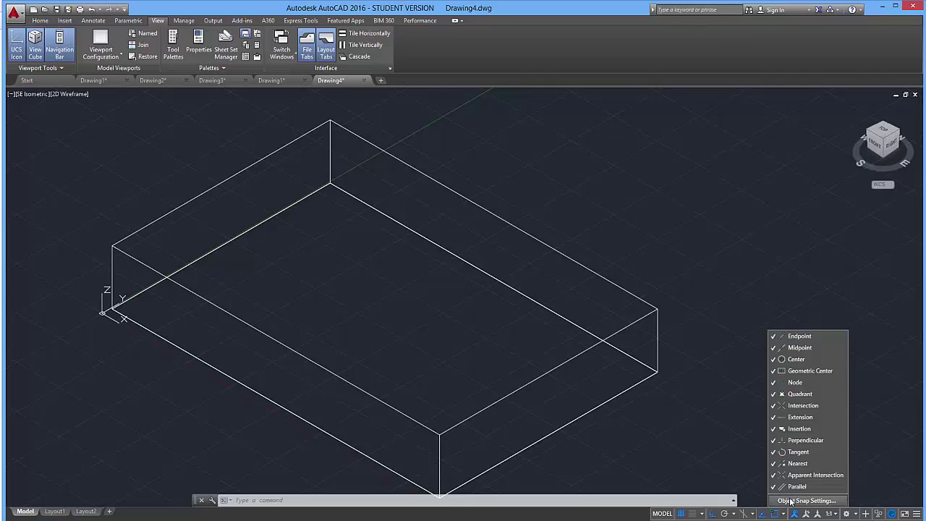
click(806, 501)
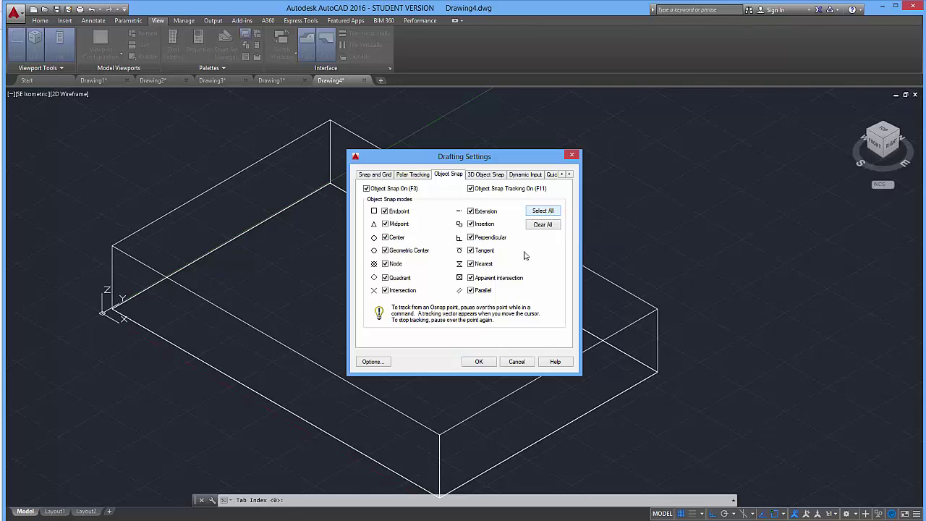
click(478, 362)
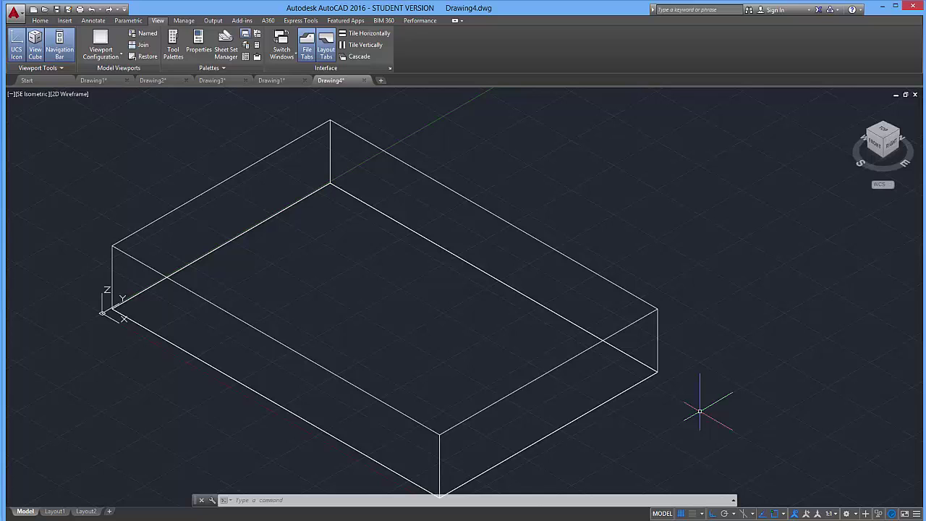
Step: Start a line at the base's upper front corner and draw its first segment 16 long along the adjoining 64-long top edge
text(lin)
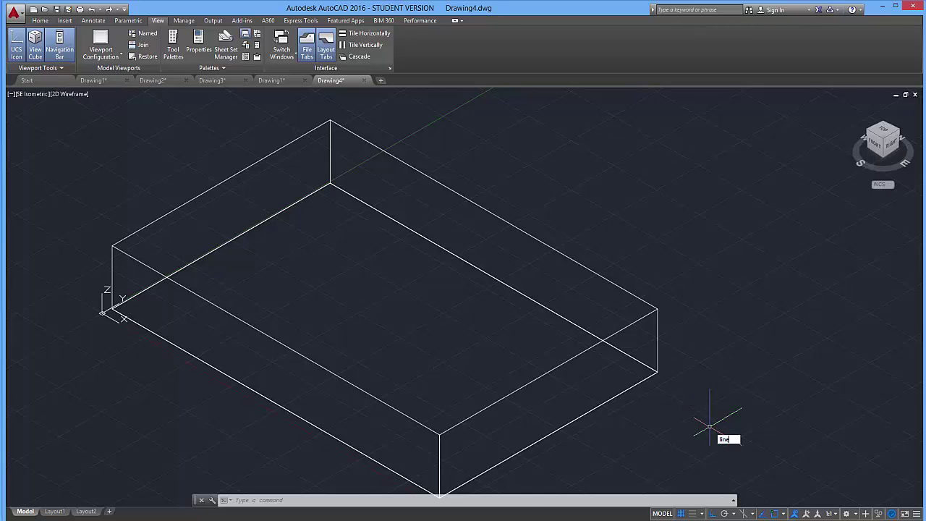
text(e)
key(Return)
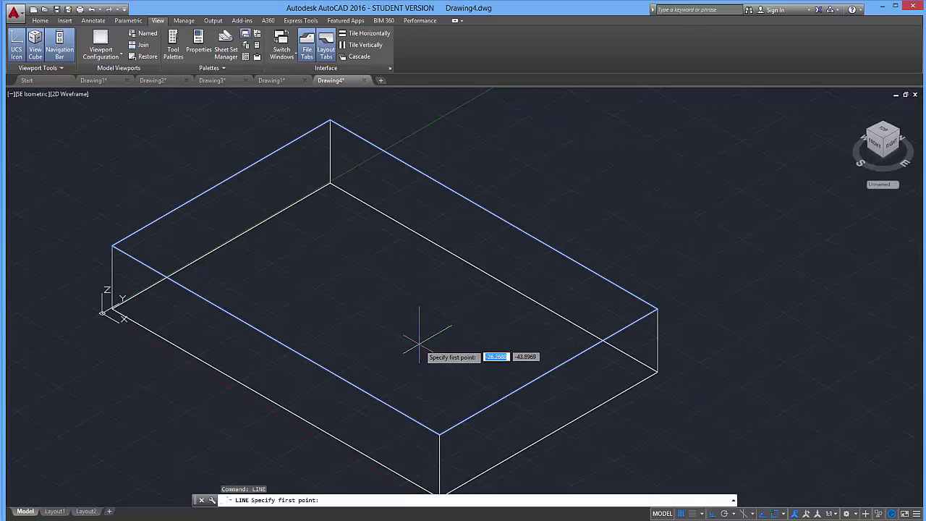
middle_drag(419, 340, 451, 257)
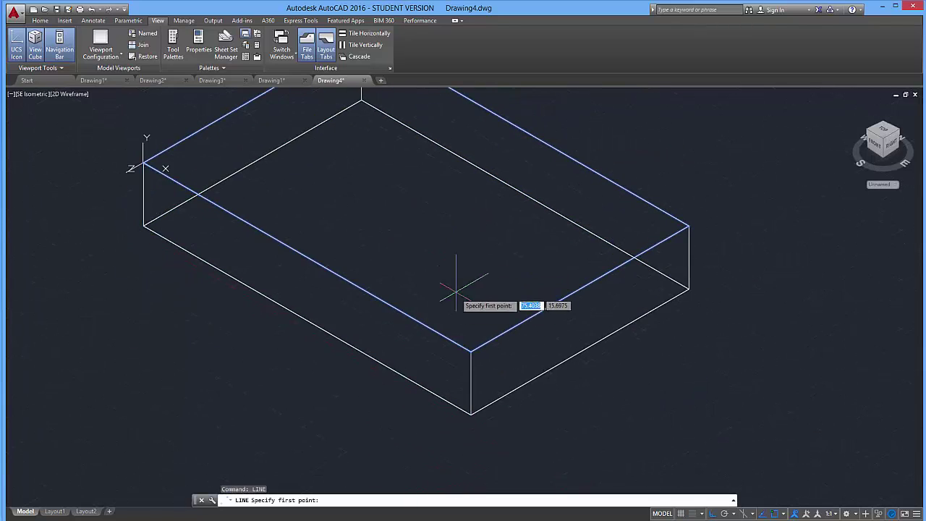
click(471, 353)
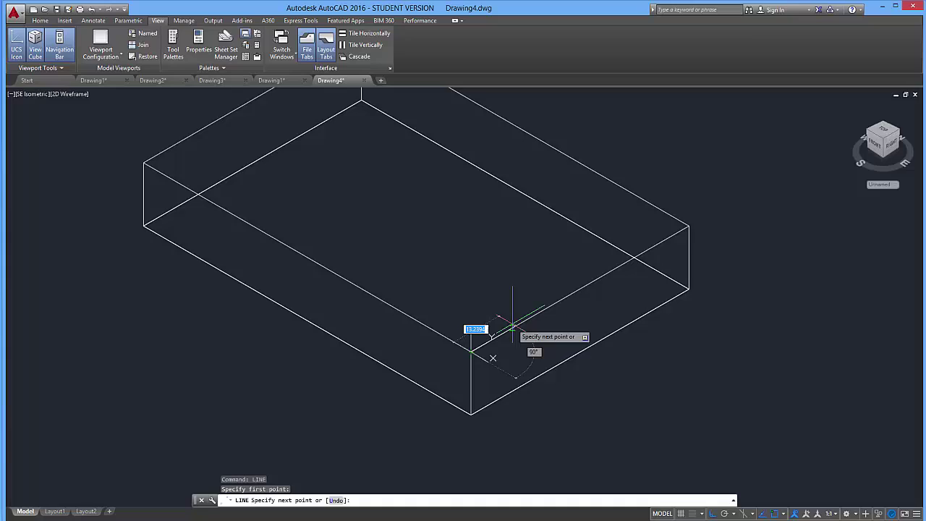
text(16)
key(Return)
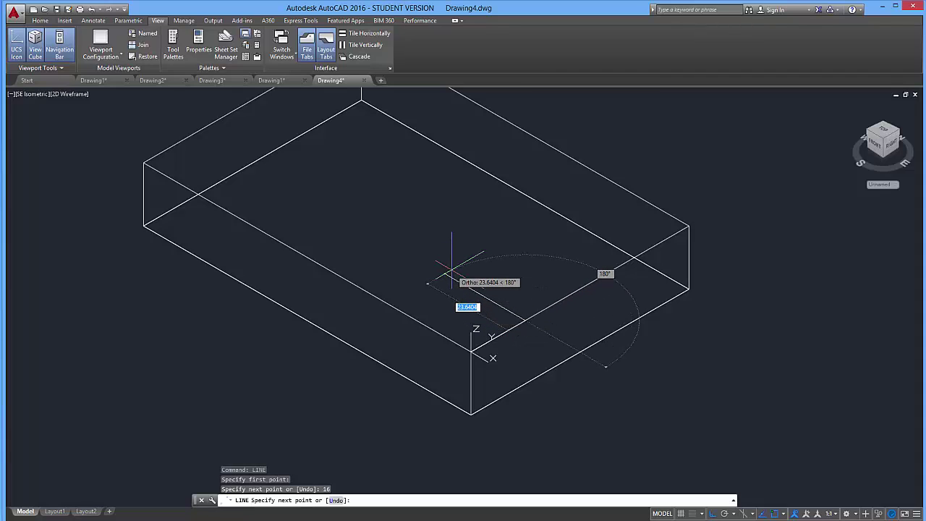
Step: Continue the line 20 inward across the top face, 16 parallel to the edge and back to the edge's midpoint, and end it
text(20)
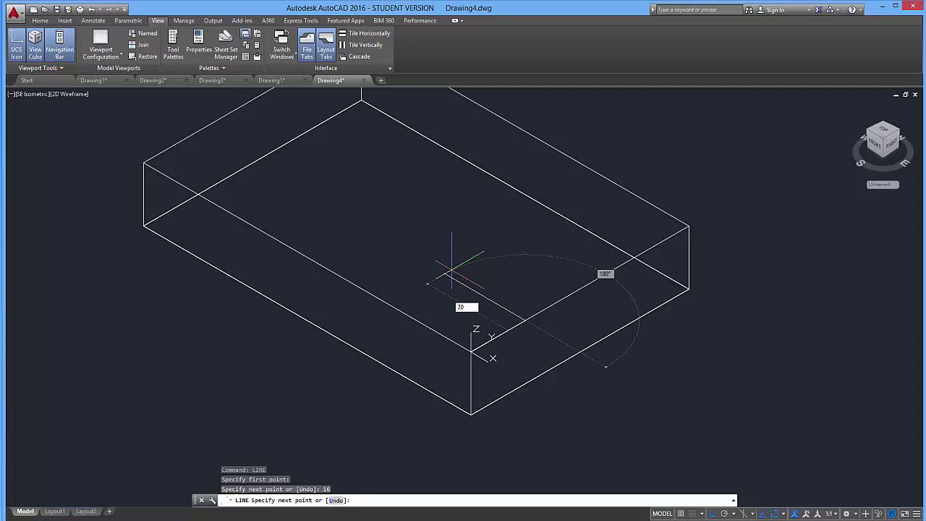
key(Return)
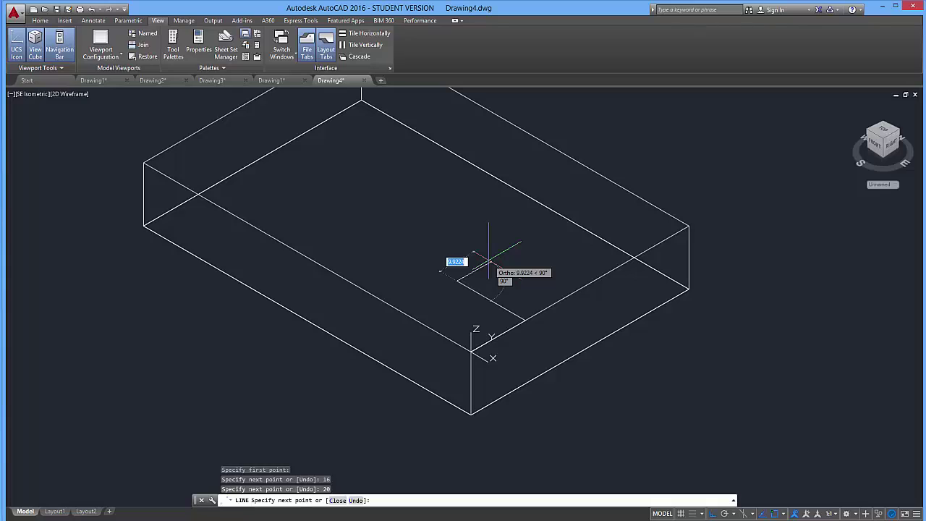
text(16)
key(Return)
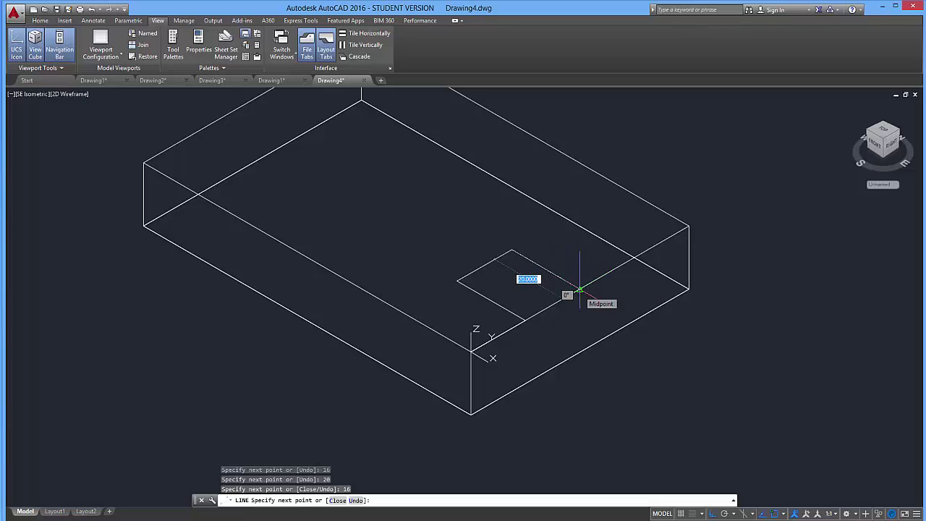
click(580, 289)
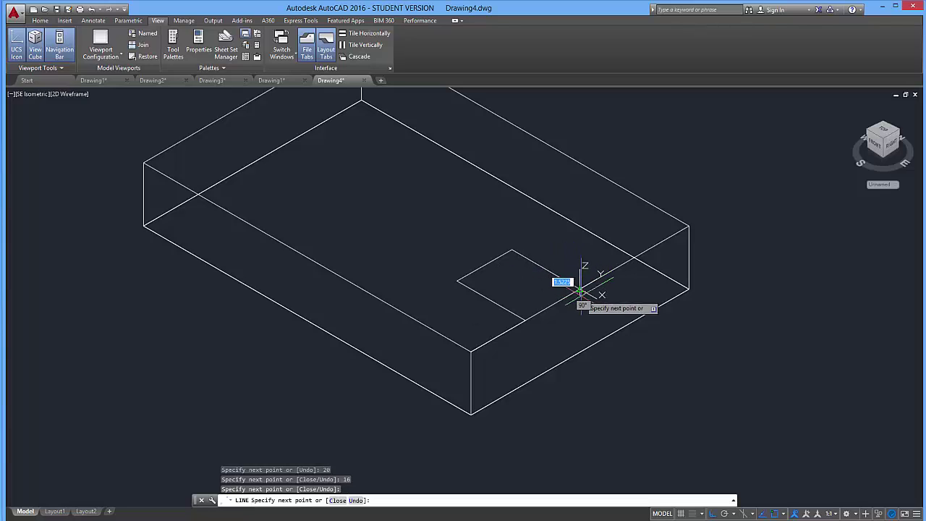
key(Escape)
key(Escape)
key(Escape)
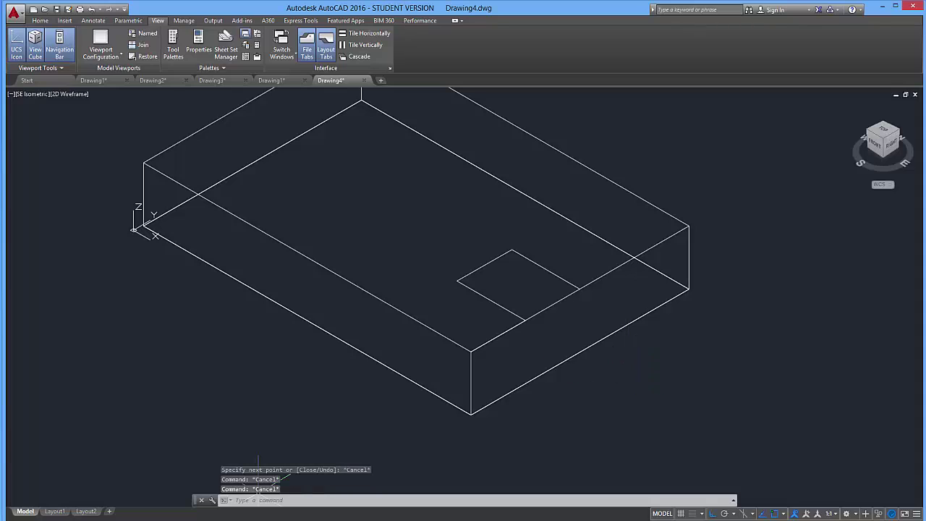
Step: Check the slot's rounded end on the reference drawing and, in AutoCAD, draw a circle centred on the slot's inner line through its endpoints
key(alt+Tab)
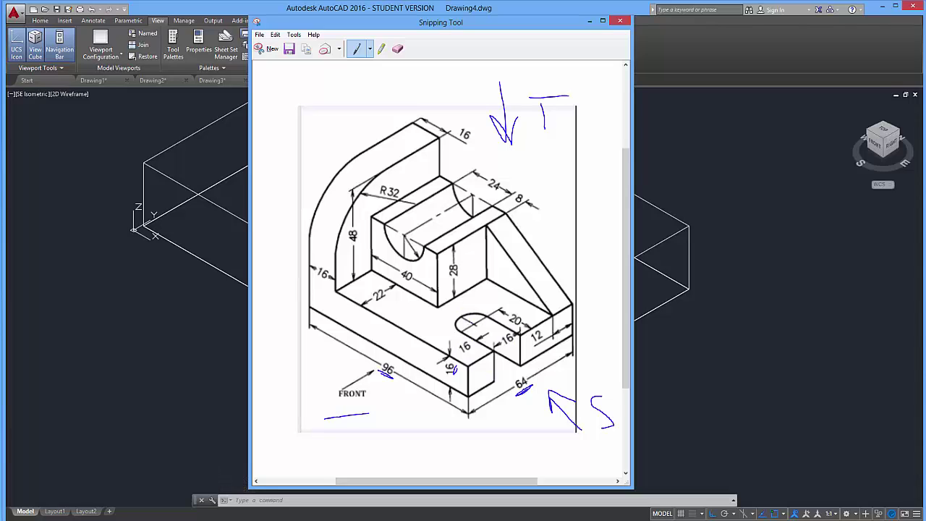
click(603, 20)
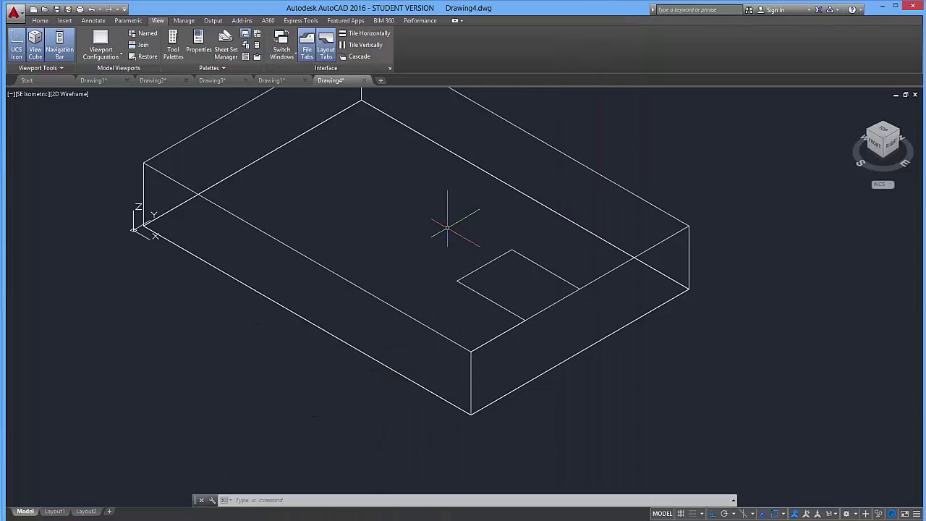
text(cir)
key(Return)
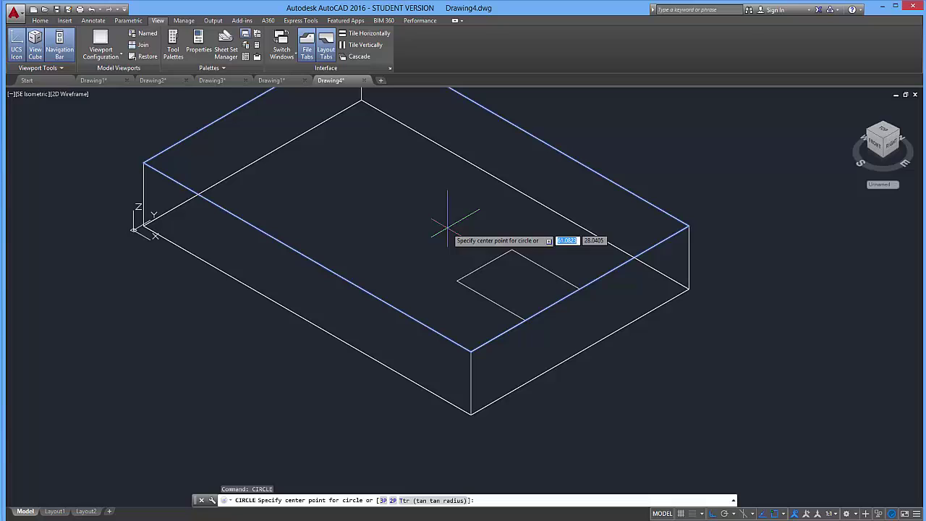
click(484, 266)
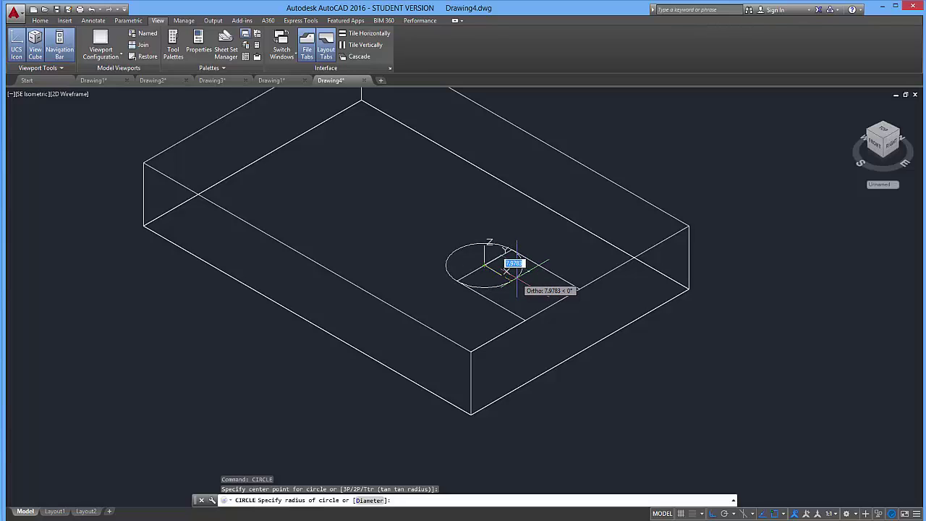
text(5)
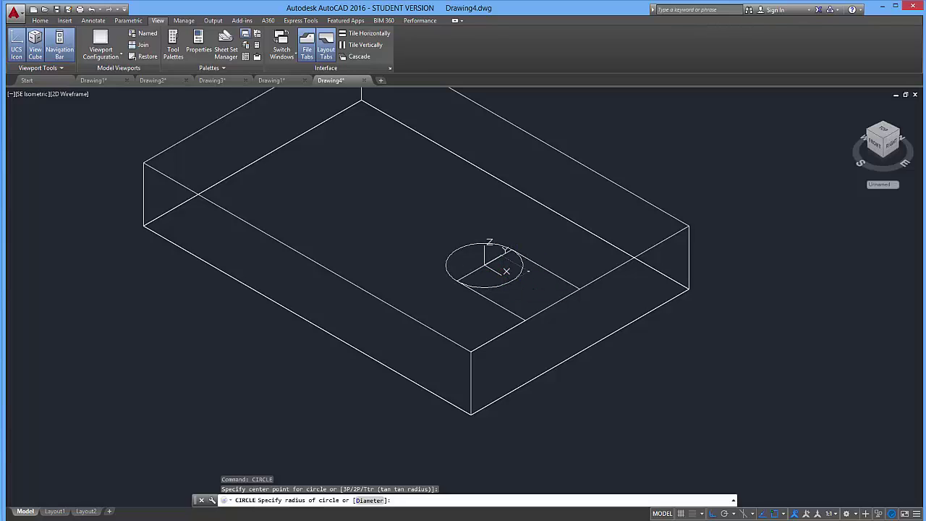
key(Return)
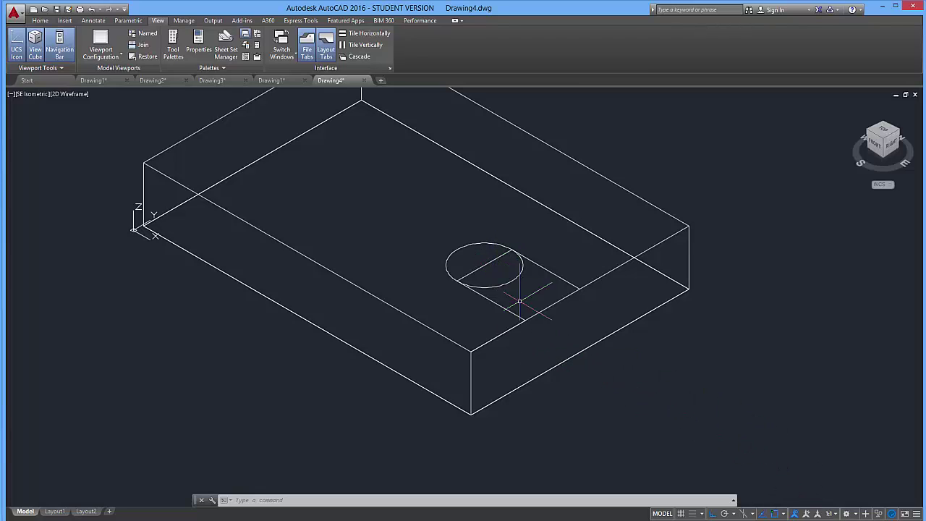
Step: Turn on the grid and trim away the circle's half inside the slot rectangle, using the circle and the three slot lines as cutting edges
key(F7)
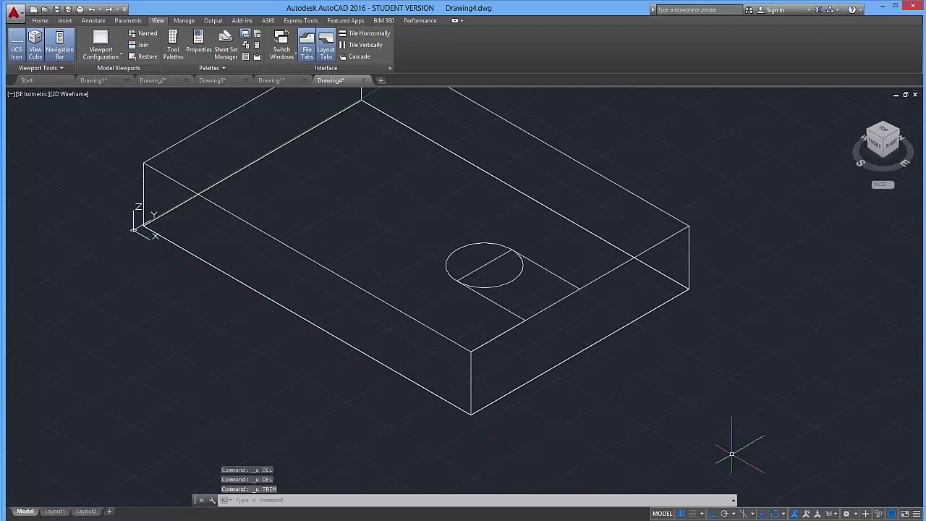
key(Escape)
key(Escape)
text(e)
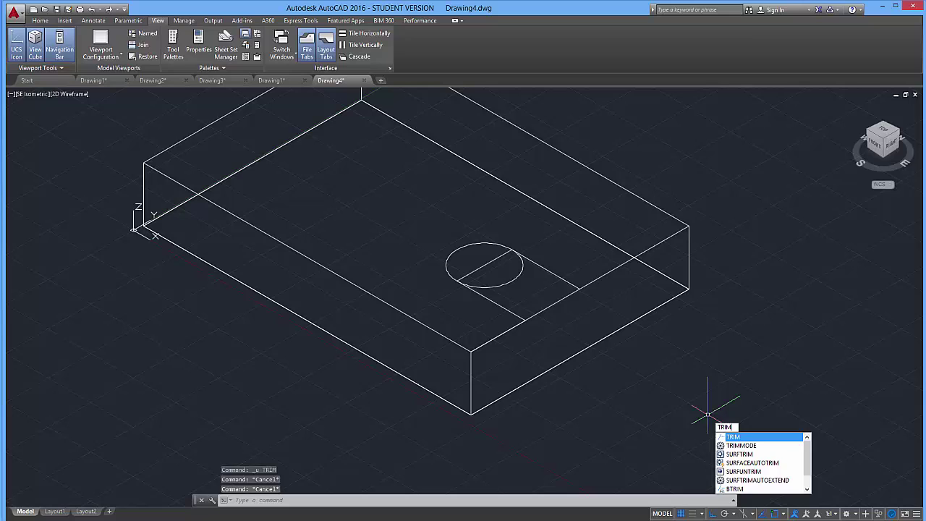
key(Return)
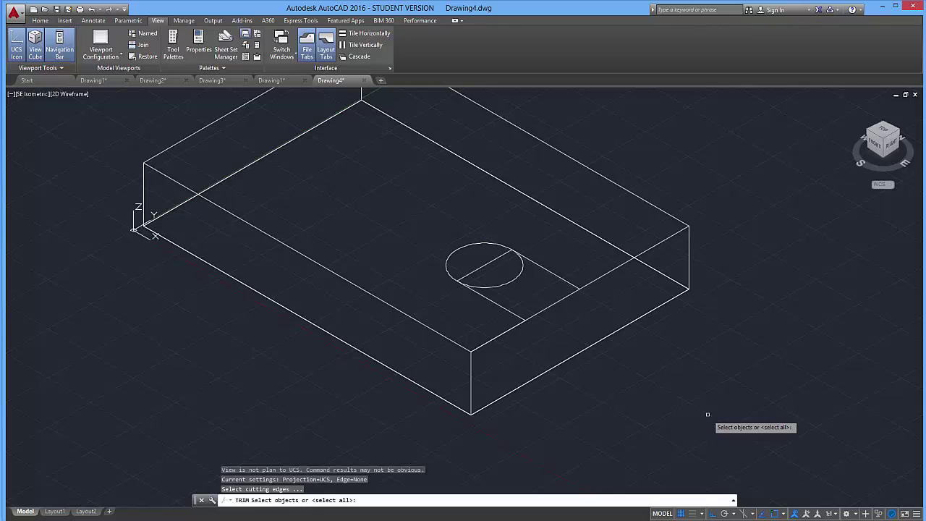
click(503, 247)
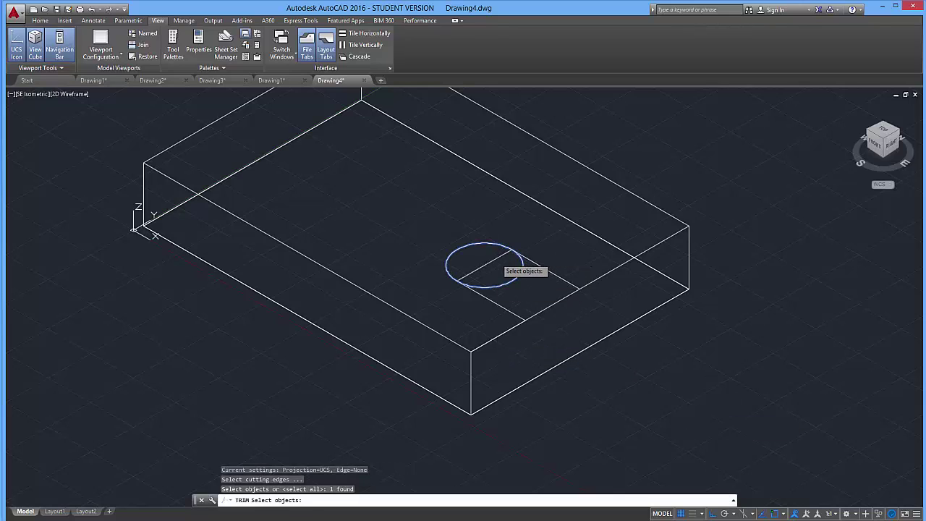
click(496, 259)
click(542, 269)
click(515, 307)
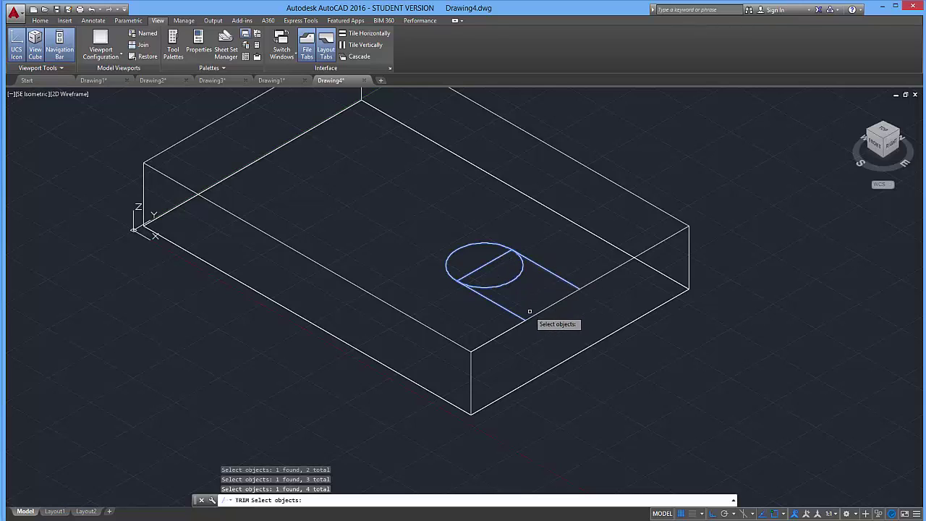
key(Return)
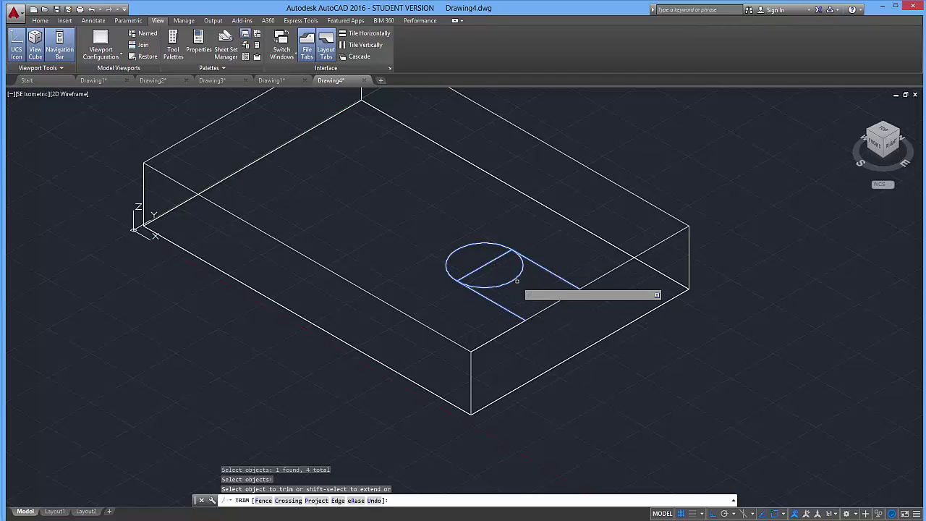
click(518, 279)
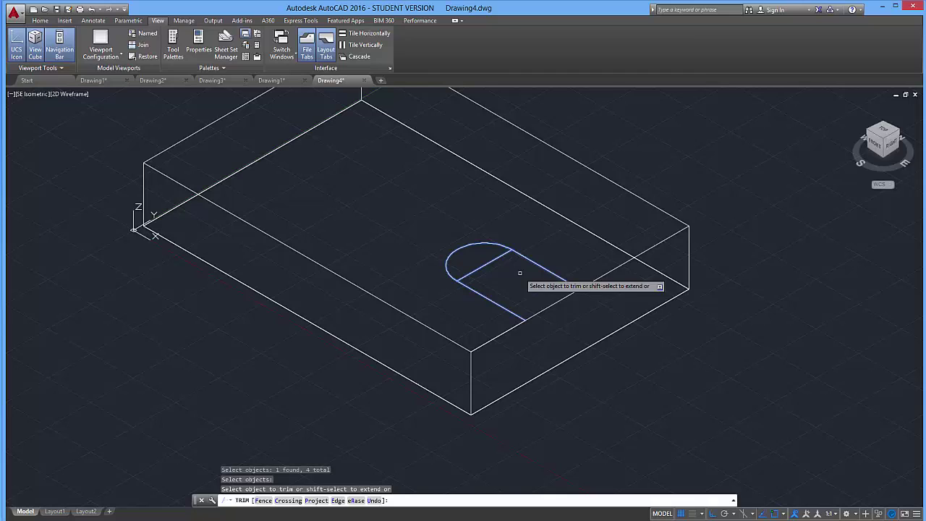
key(Return)
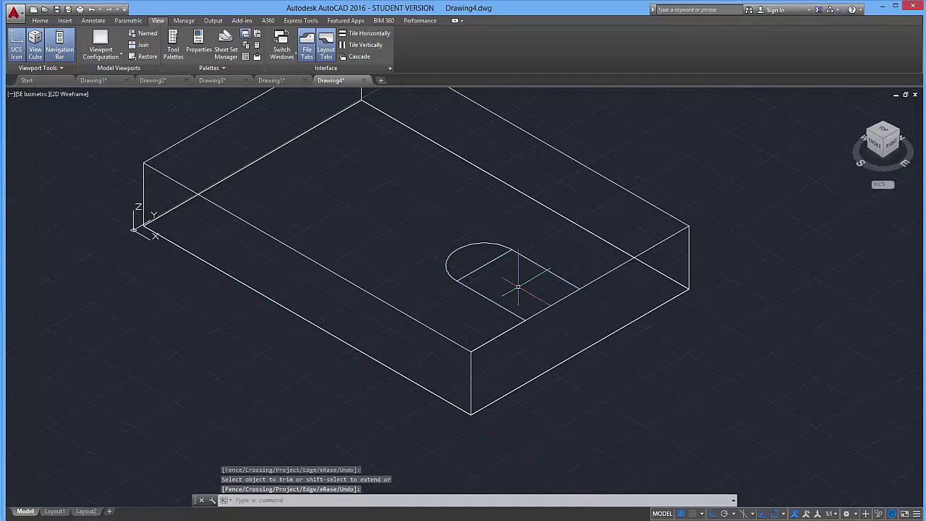
Step: Delete the straight line joining the arc's ends inside the slot outline
click(494, 266)
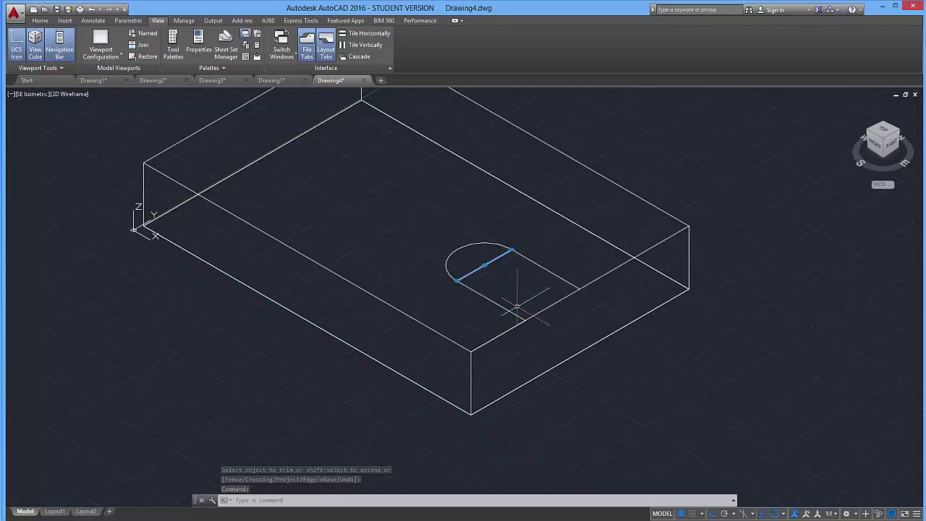
key(Delete)
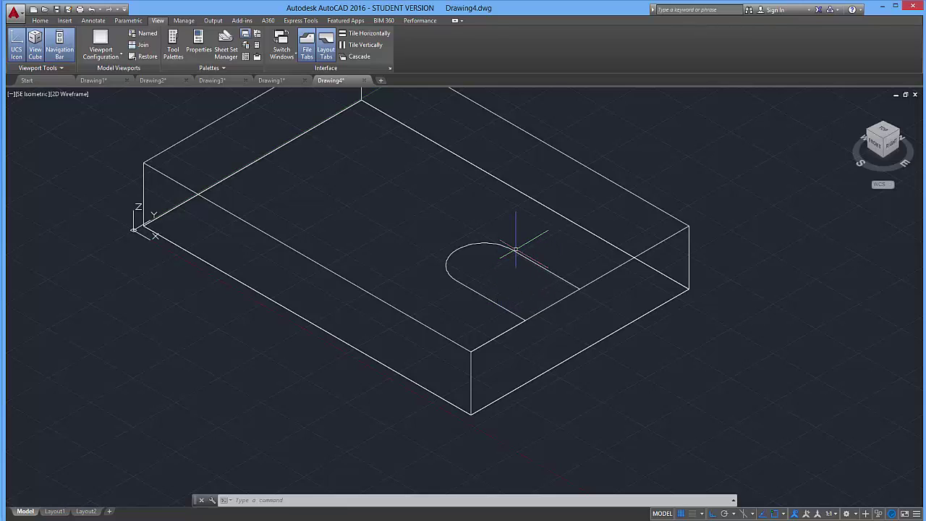
key(Escape)
key(Escape)
key(Escape)
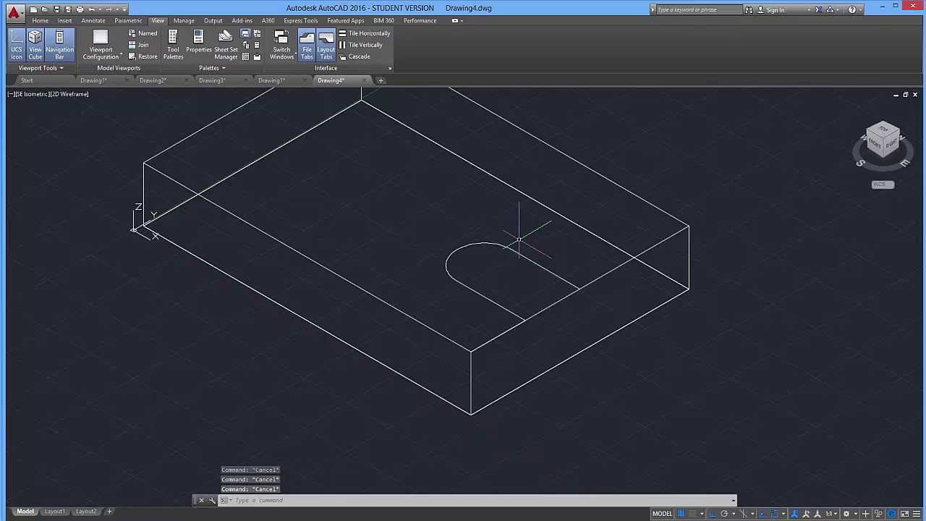
Step: Try to extrude the slot's arc and its two side lines upward from the base's top face to a freely picked height
text(EXT)
key(Return)
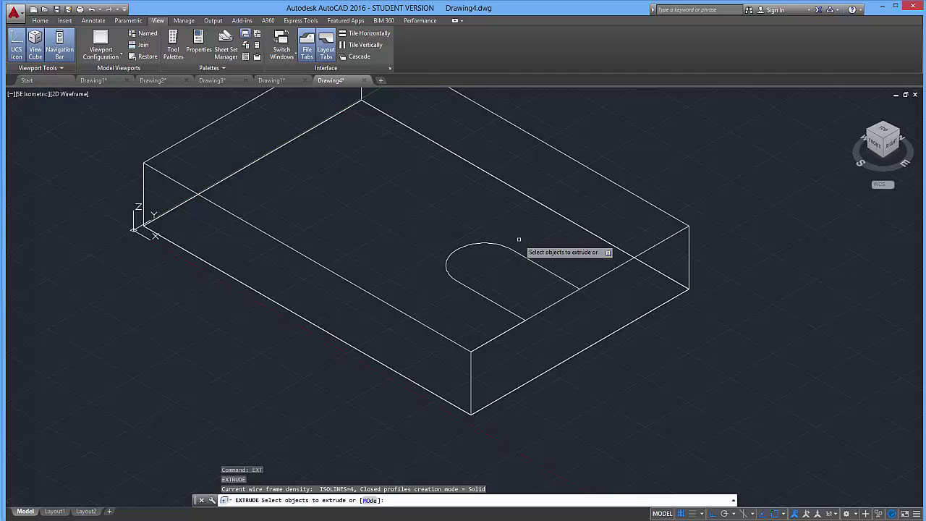
click(500, 246)
click(528, 256)
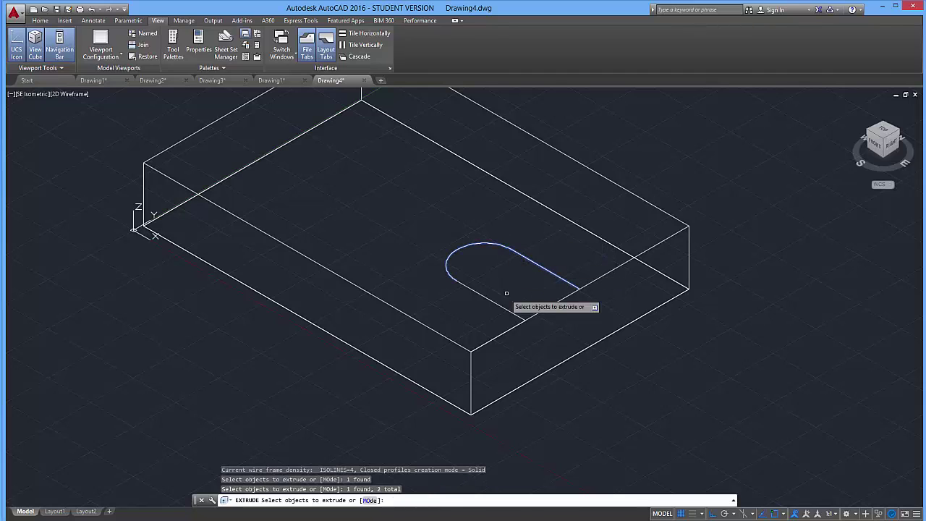
click(507, 312)
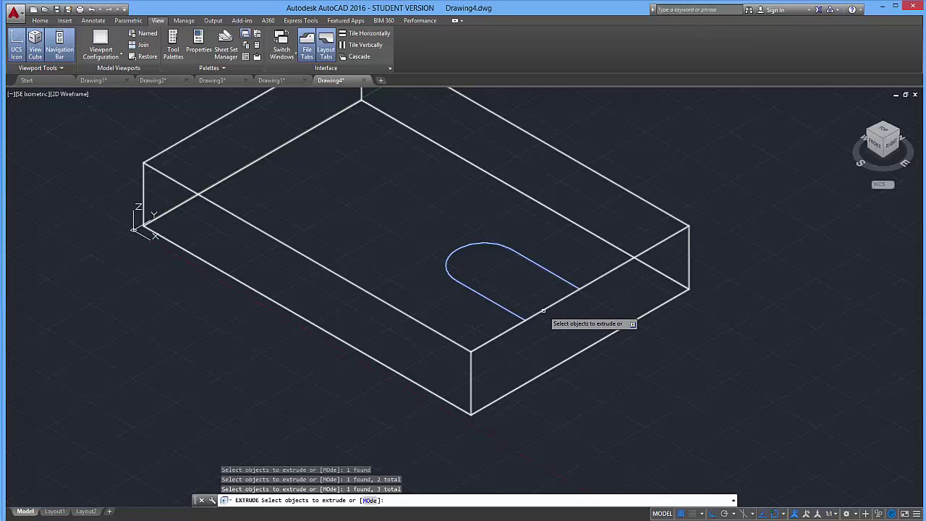
key(Return)
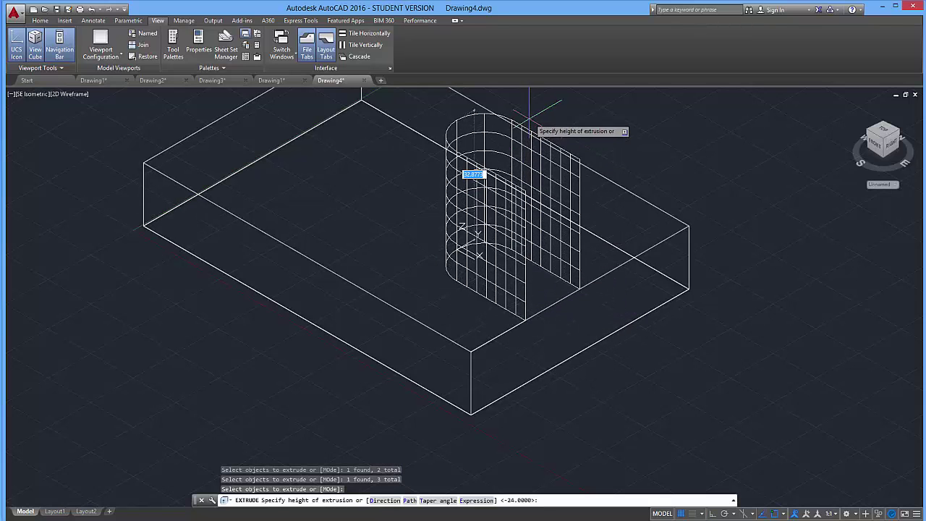
click(554, 126)
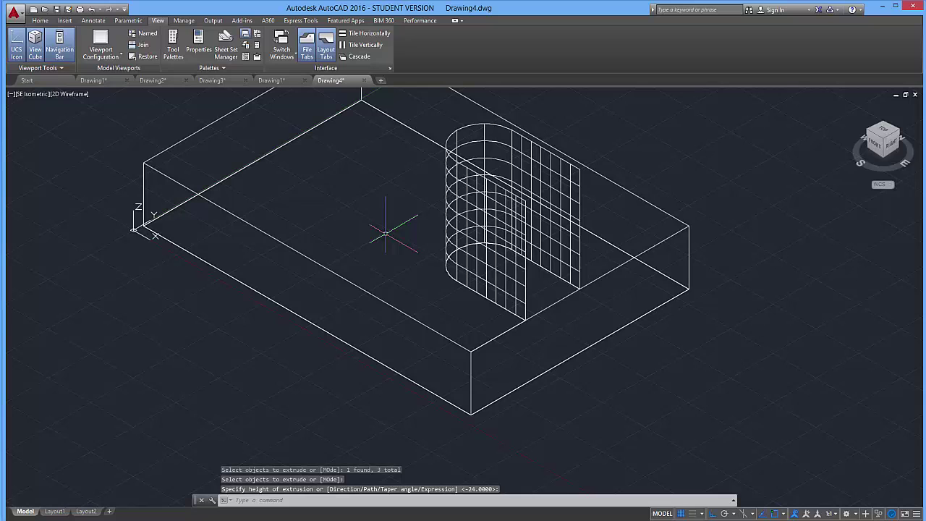
key(Escape)
key(Escape)
key(Escape)
Step: Show the model in the Shaded visual style, inspect the extruded slot walls and compare them with the reference drawing
click(79, 96)
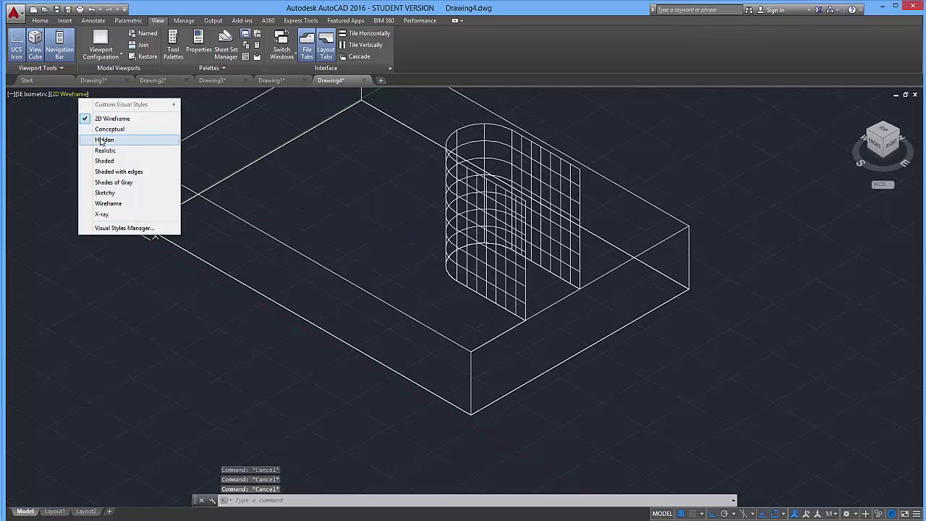
click(109, 161)
mouse_move(571, 259)
shift+middle_down()
mouse_move(498, 275)
mouse_move(393, 263)
mouse_move(514, 215)
mouse_move(547, 272)
mouse_move(532, 311)
mouse_move(483, 349)
mouse_move(543, 289)
shift+middle_up()
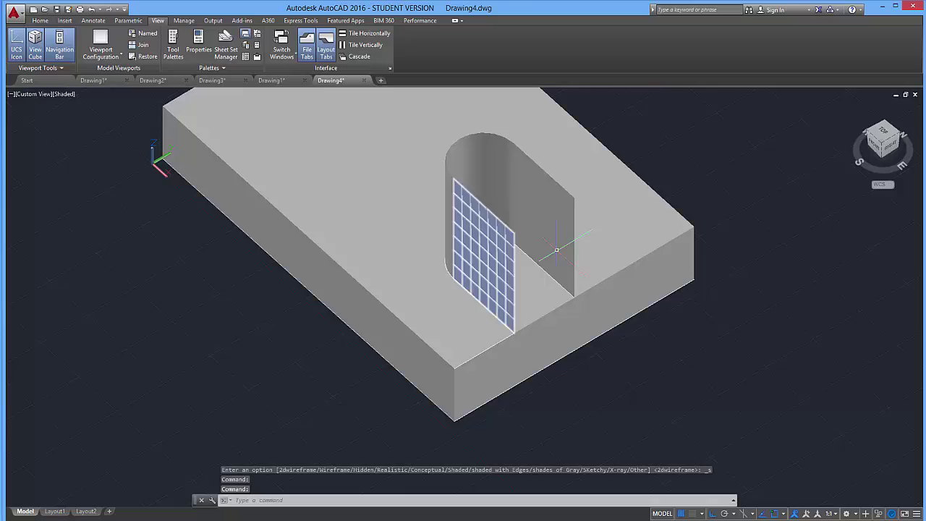
mouse_move(556, 250)
shift+middle_down()
mouse_move(457, 296)
mouse_move(526, 283)
mouse_move(555, 330)
mouse_move(525, 302)
shift+middle_up()
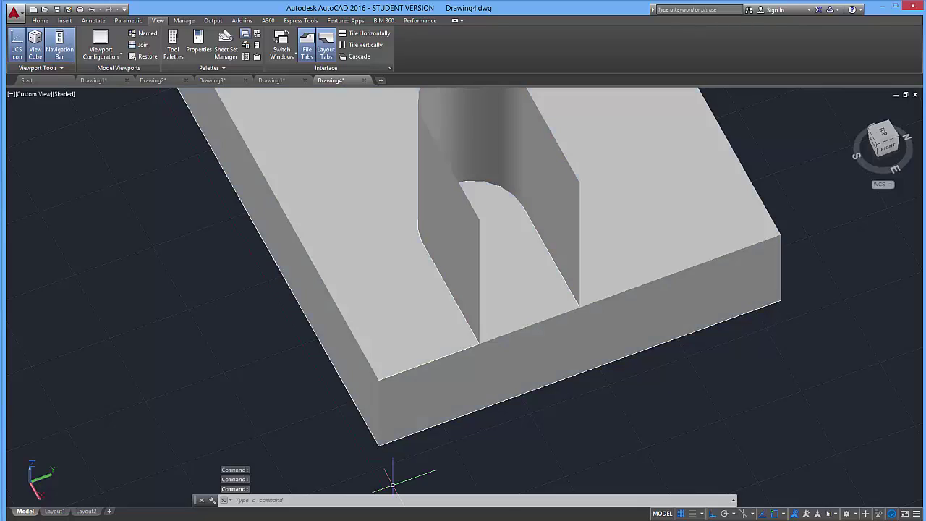
key(alt+Tab)
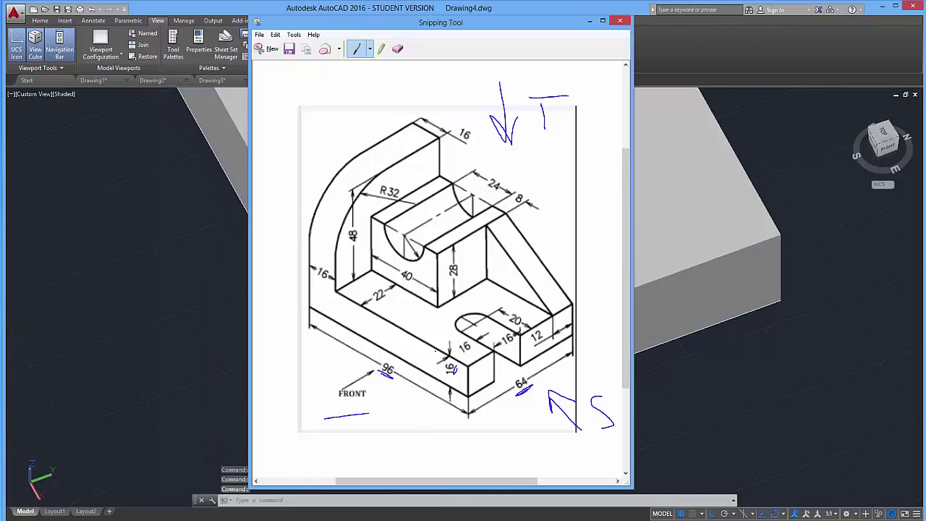
click(589, 21)
scroll(80, 134, up, 2)
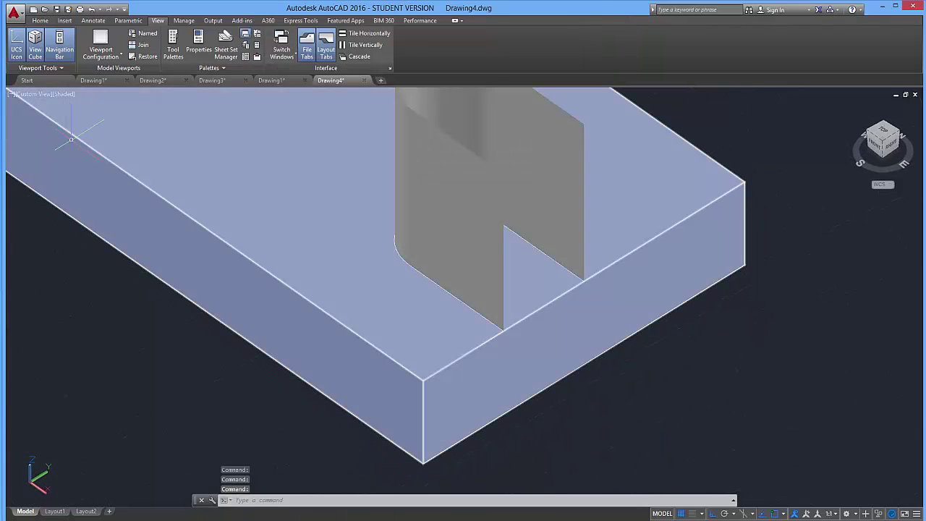
Step: Undo the view changes, the Shaded visual style and the extrusion of the slot outline
key(ctrl+z)
key(ctrl+z)
key(ctrl+z)
key(ctrl+z)
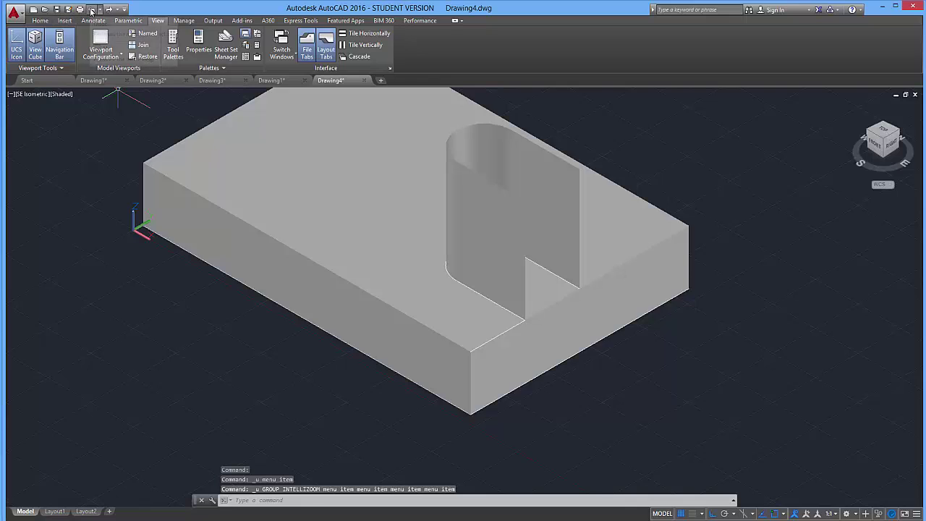
click(91, 9)
click(91, 9)
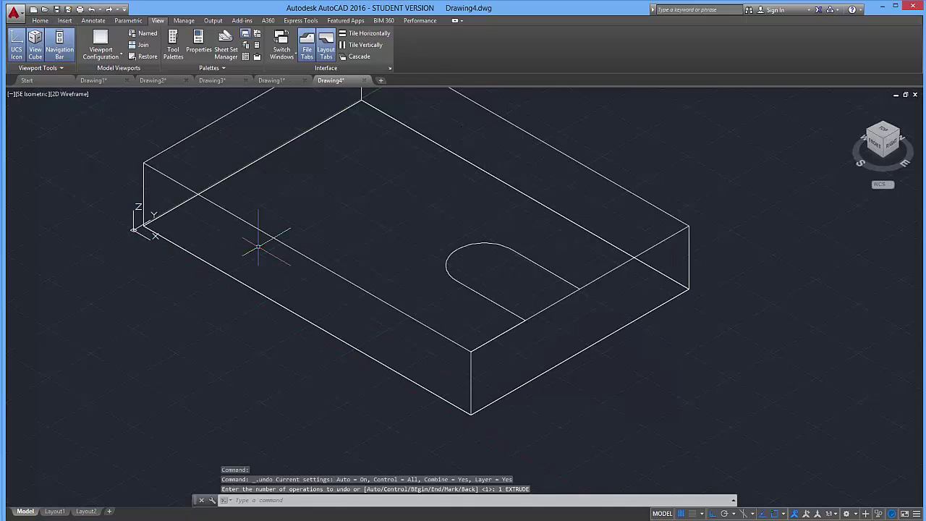
Step: Presspull the area bounded by the slot outline down to the base's bottom edge, cutting the slot through the base
middle_drag(617, 383, 599, 415)
key(Escape)
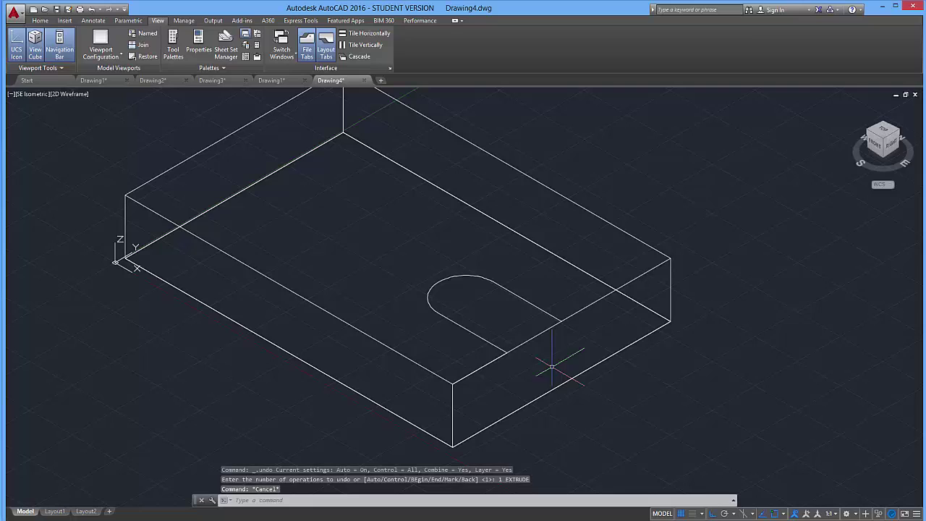
key(Escape)
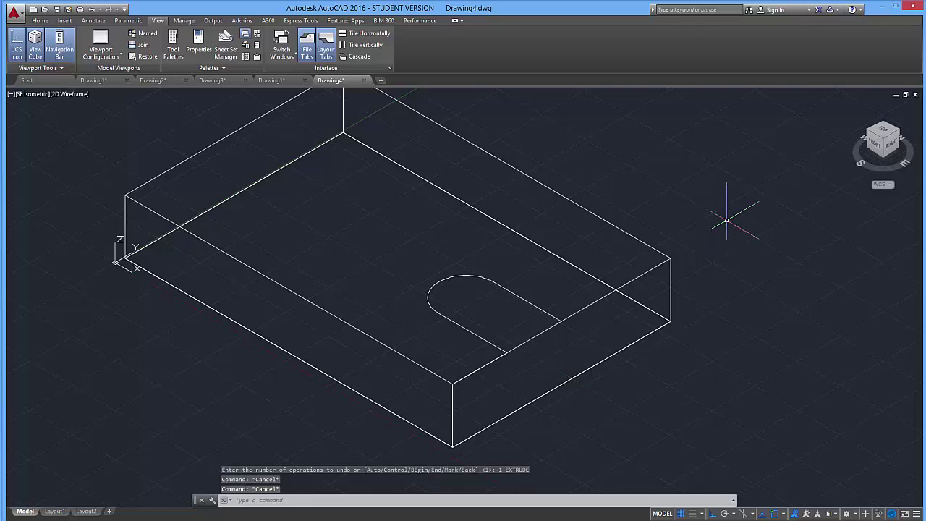
text(press)
key(Return)
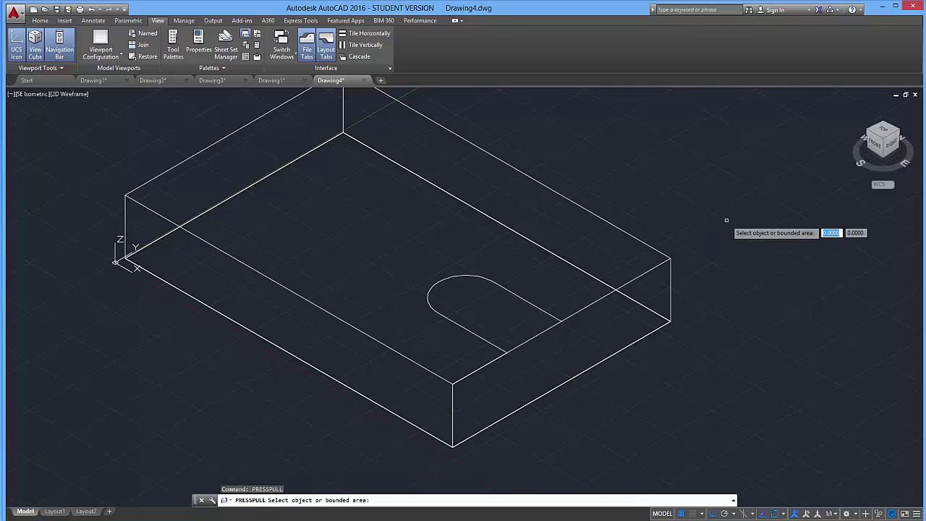
click(496, 299)
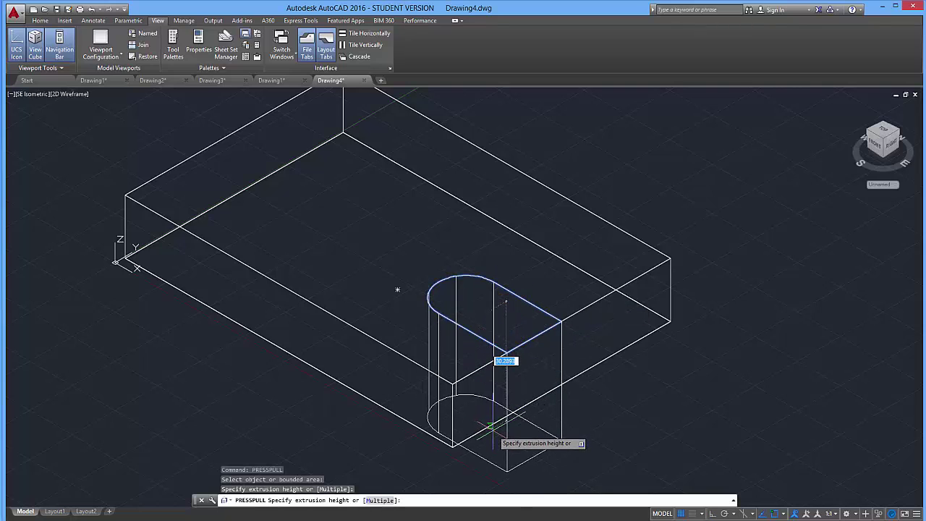
click(506, 431)
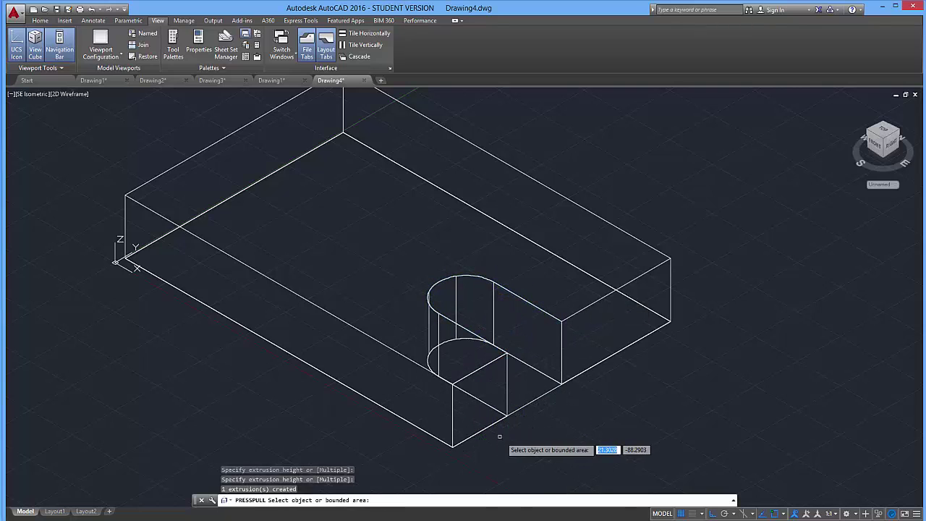
key(Escape)
key(Escape)
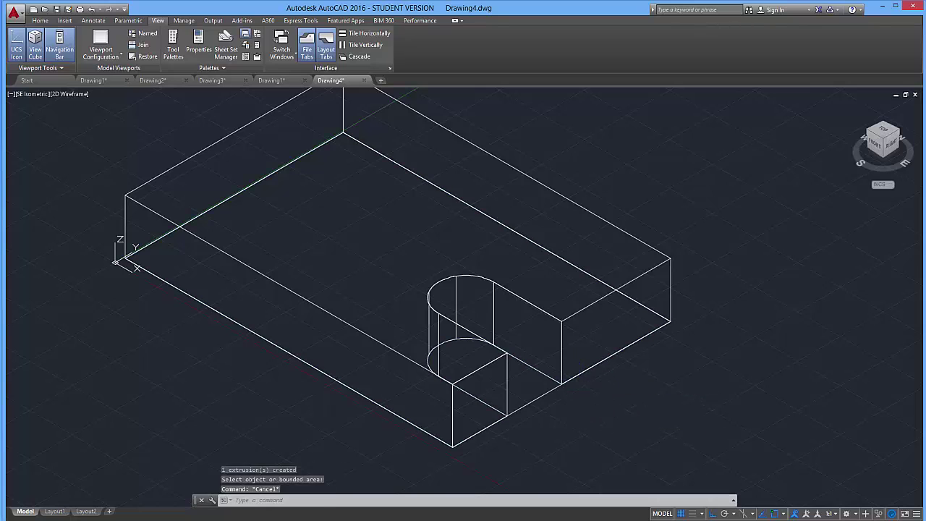
Step: Show the model in the Shaded visual style and inspect the cut slot from several angles
click(73, 94)
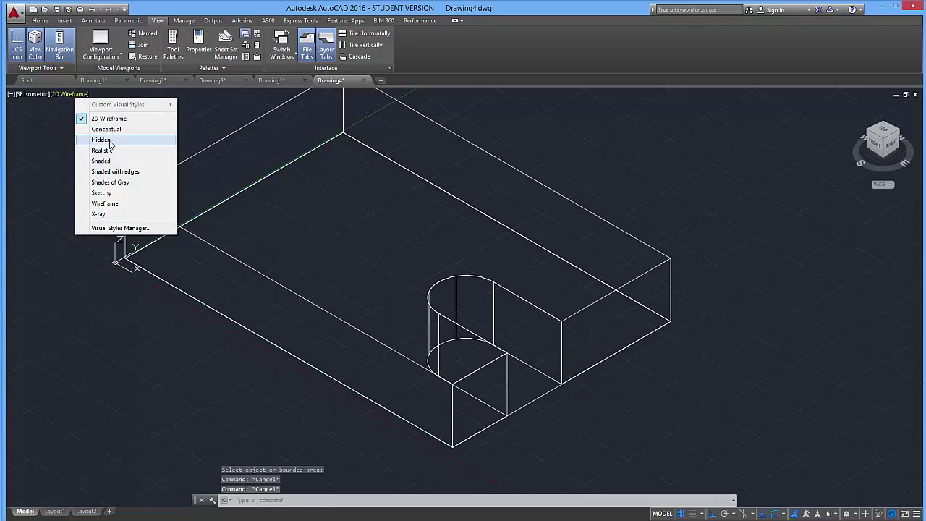
click(101, 161)
mouse_move(463, 253)
shift+middle_down()
mouse_move(521, 280)
mouse_move(499, 294)
mouse_move(471, 301)
mouse_move(597, 208)
mouse_move(602, 263)
mouse_move(590, 288)
shift+middle_up()
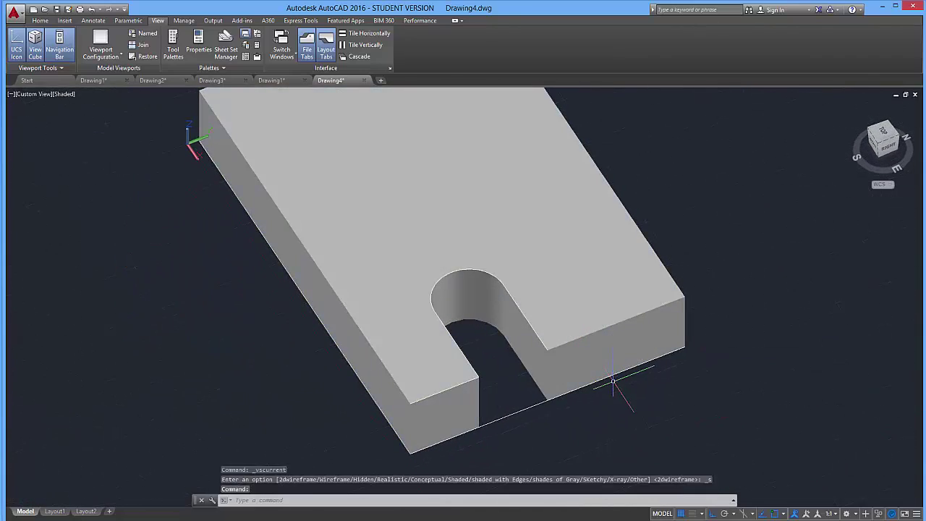
shift+middle_drag(603, 399, 646, 345)
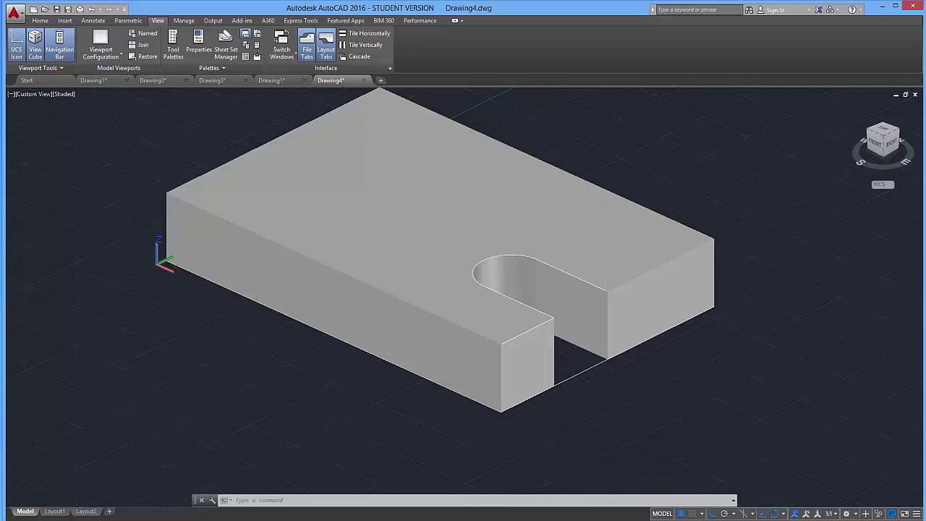
Step: Check the upper block's dimensions on the reference drawing, and return the AutoCAD model to the 2D Wireframe visual style
key(alt+Tab)
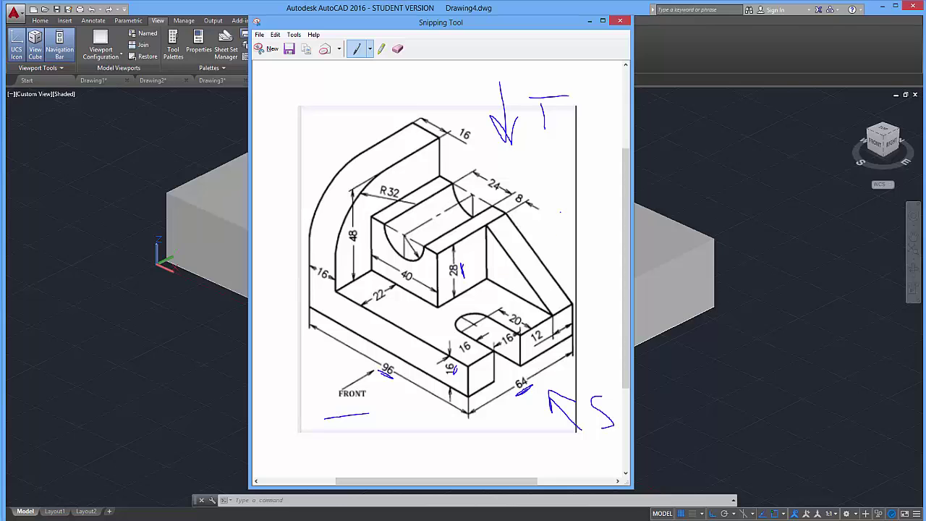
click(590, 21)
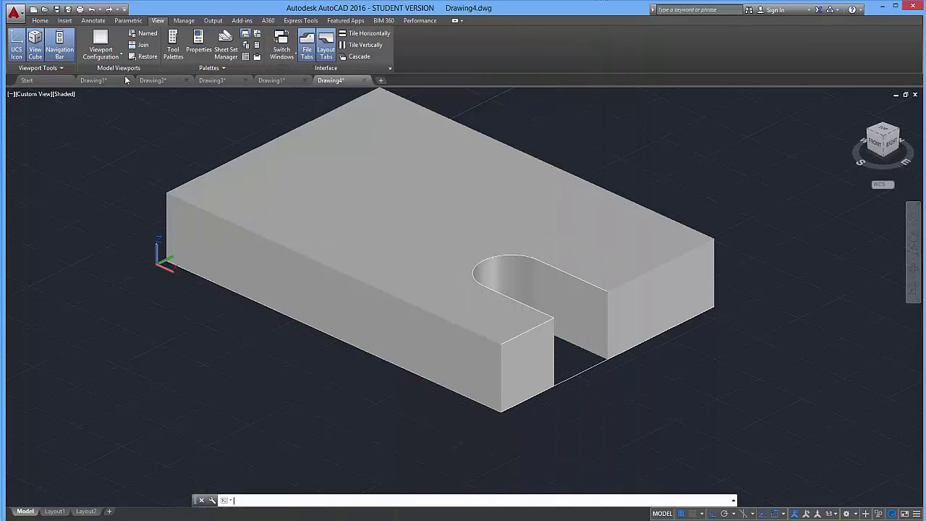
click(63, 94)
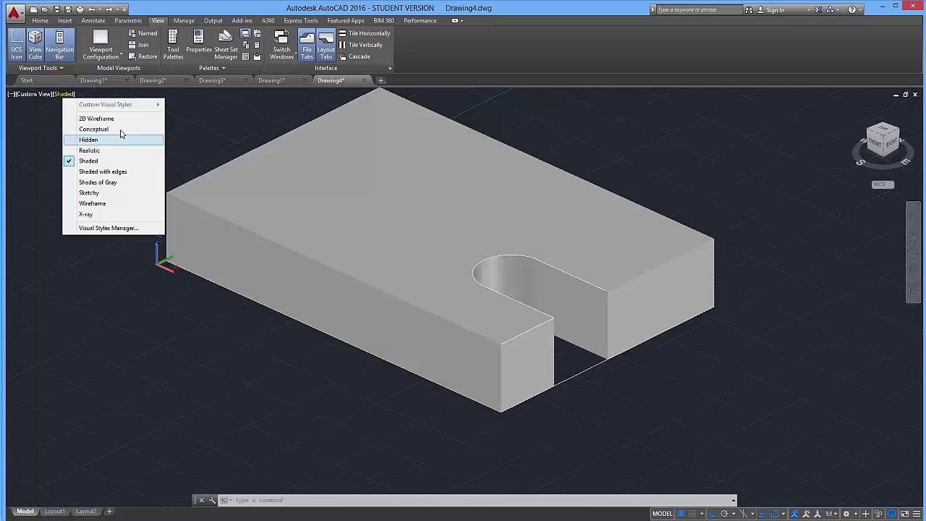
click(96, 118)
scroll(522, 217, up, 3)
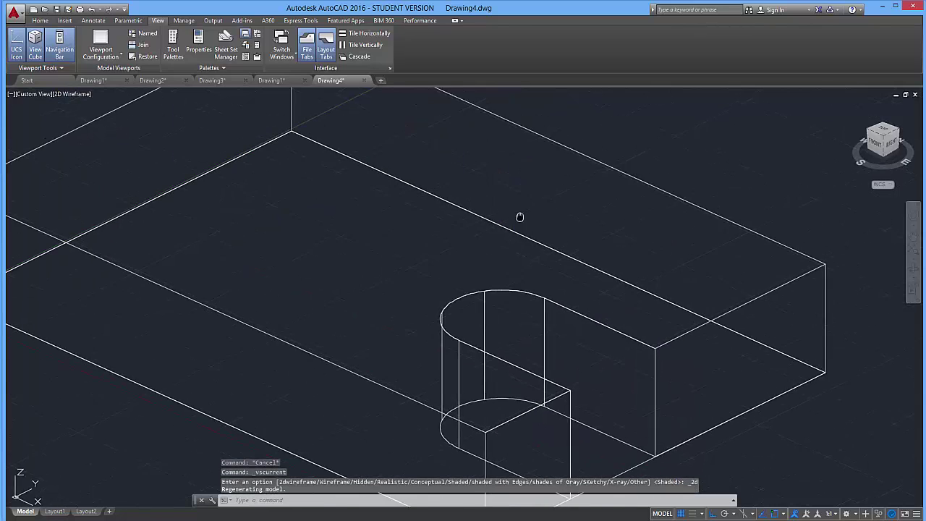
scroll(507, 246, down, 8)
scroll(507, 249, up, 4)
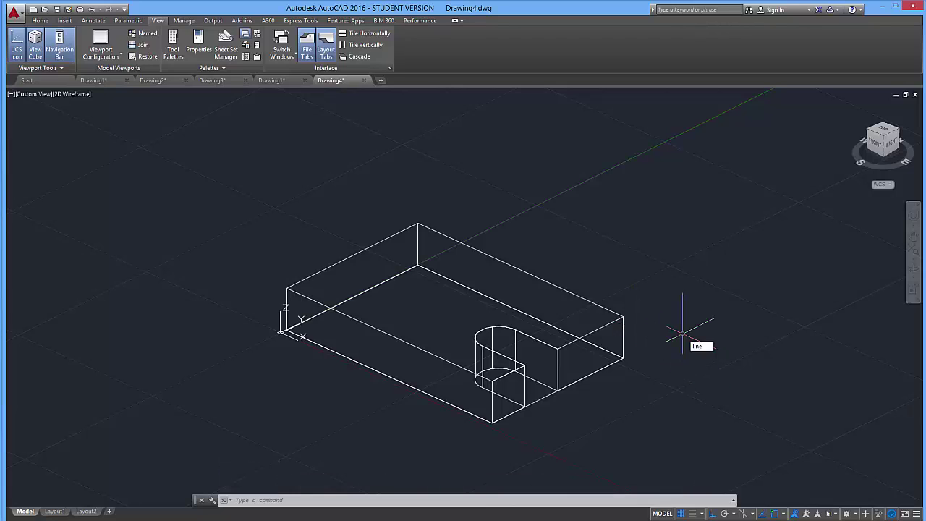
Step: Start a line at the base's upper rear corner on the slotted side and draw it 40 along the 96-long rear top edge
key(Return)
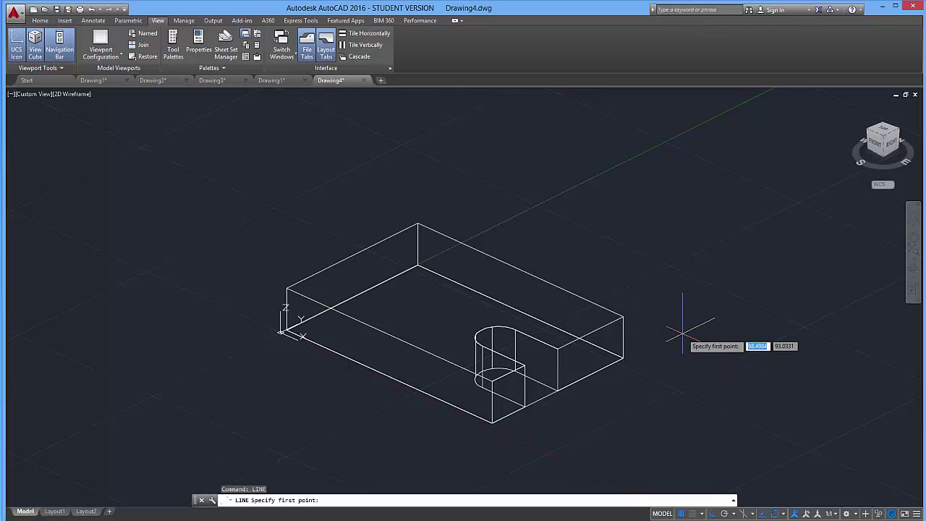
click(623, 316)
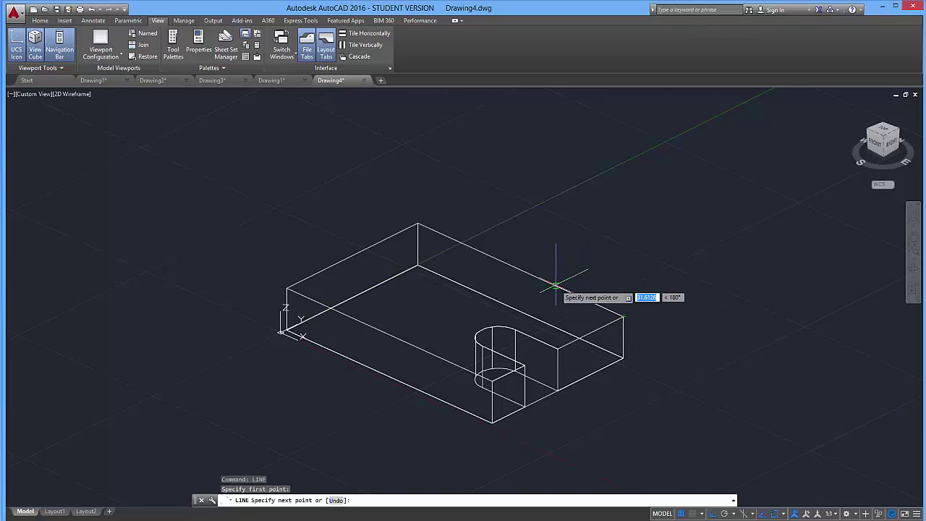
text(40)
key(Return)
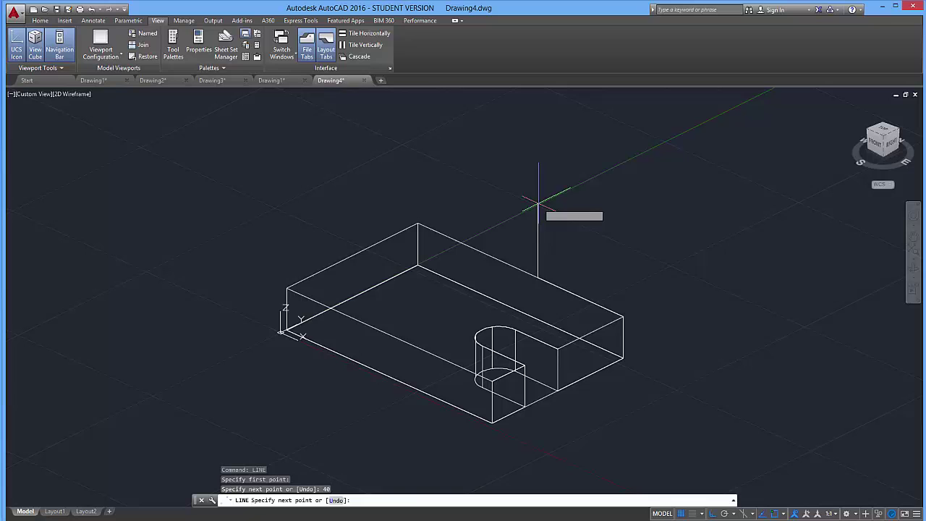
Step: Extend the line 28 vertically upward and then down to the base's upper rear corner, completing the triangular rib outline
key(alt+Tab)
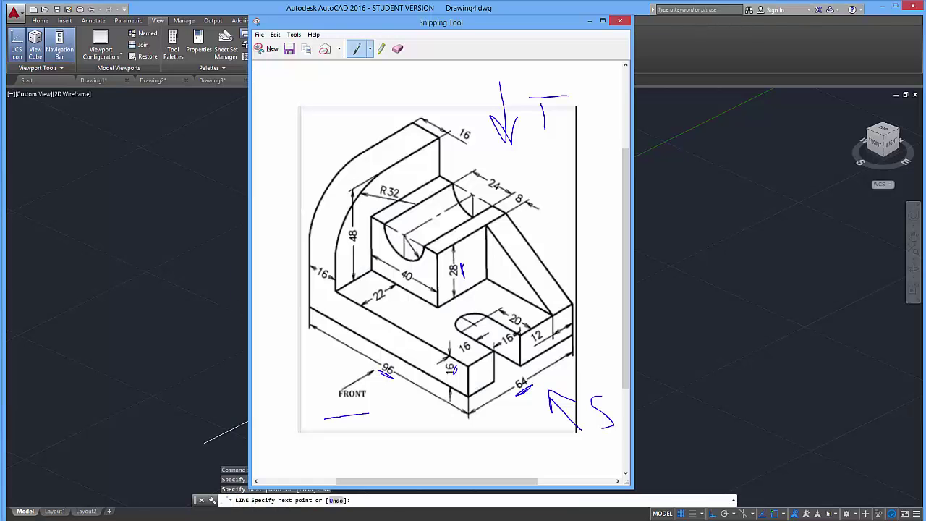
key(alt+Tab)
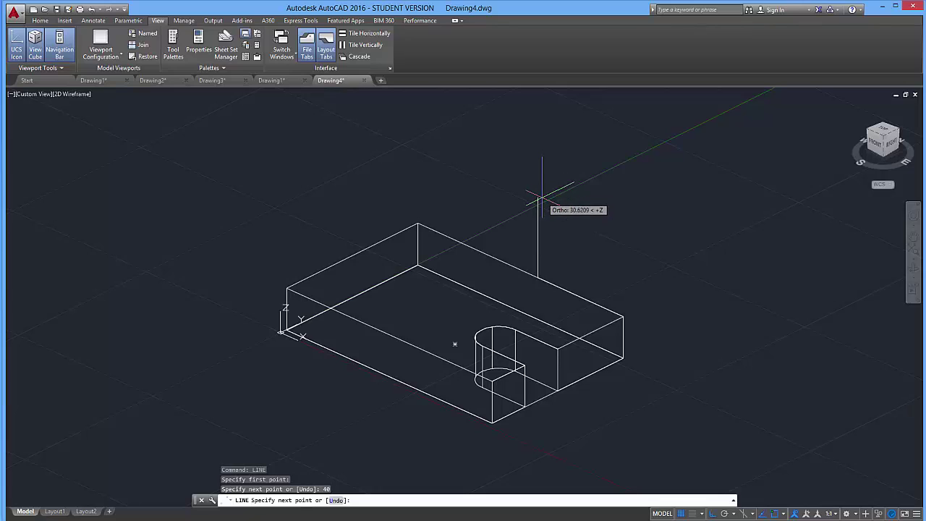
text(4)
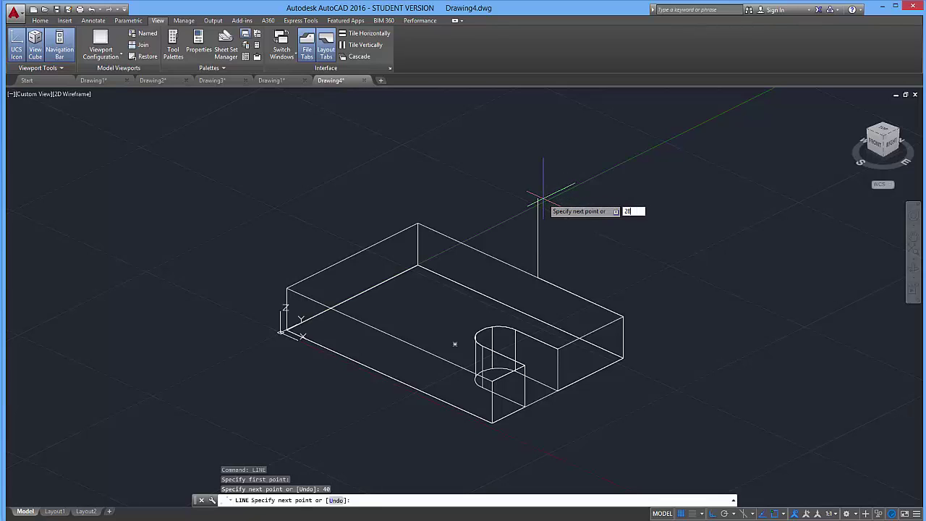
key(Return)
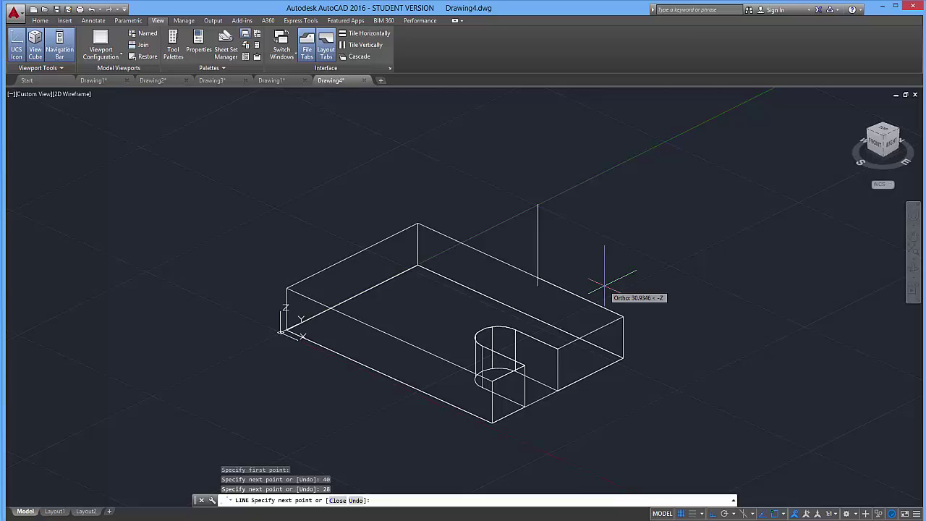
key(F8)
key(F8)
key(F8)
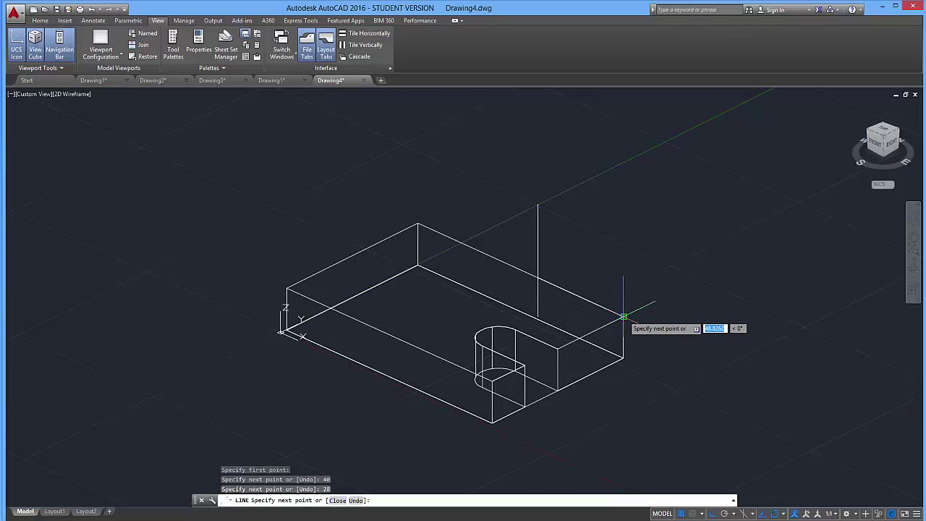
click(624, 317)
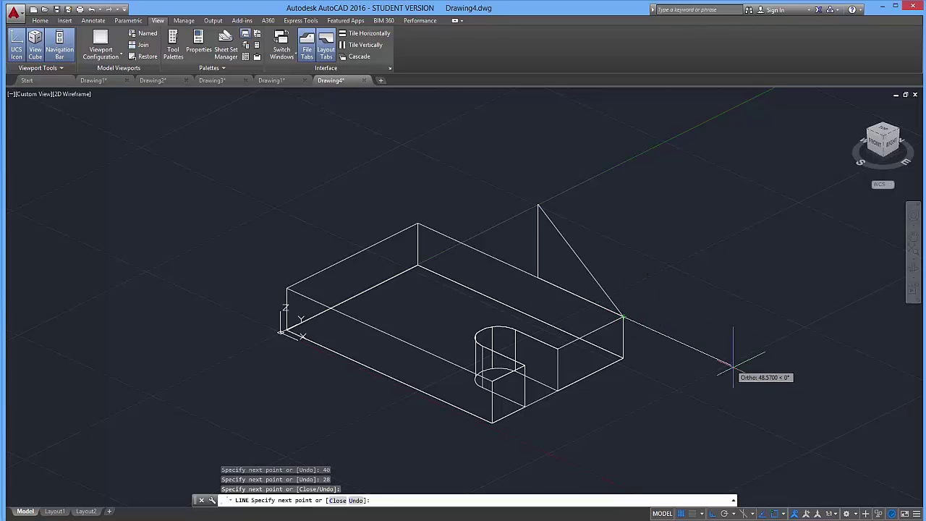
key(Escape)
key(Escape)
key(Escape)
key(alt+Tab)
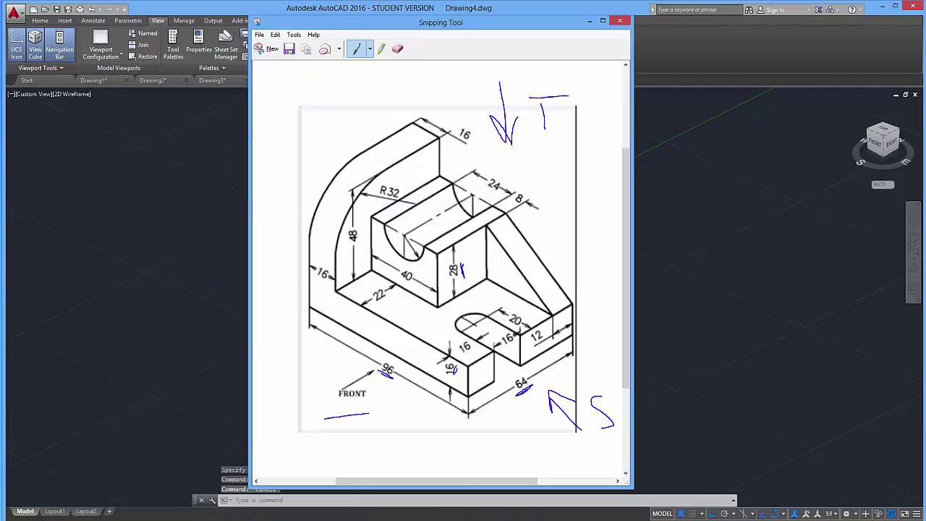
key(alt+Tab)
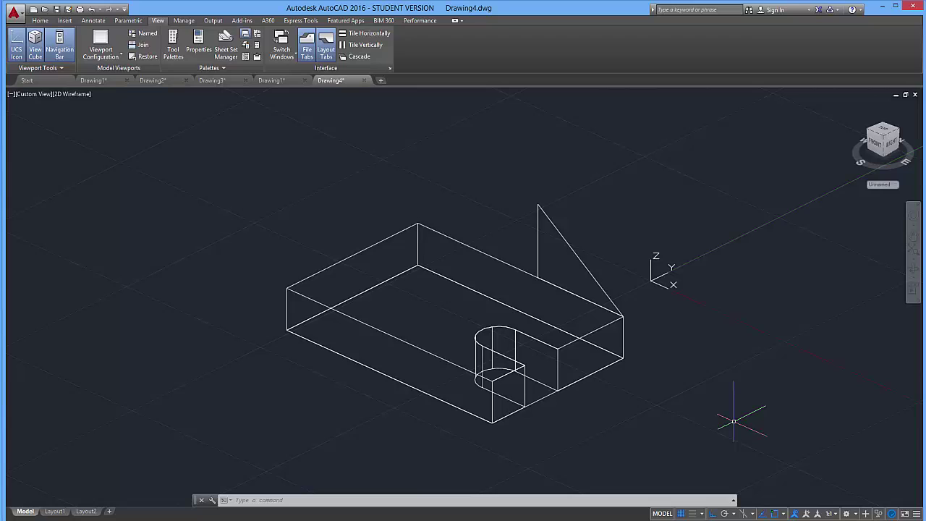
text(PRES)
key(Return)
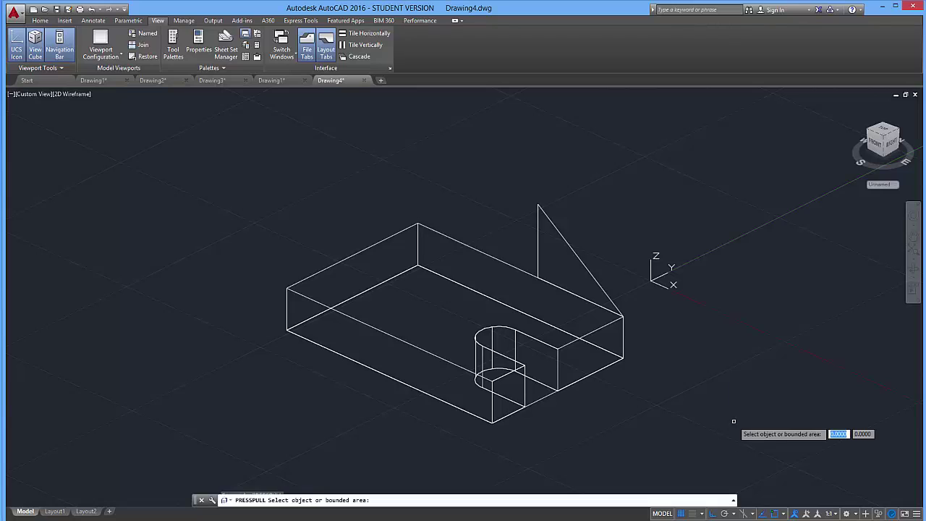
click(569, 253)
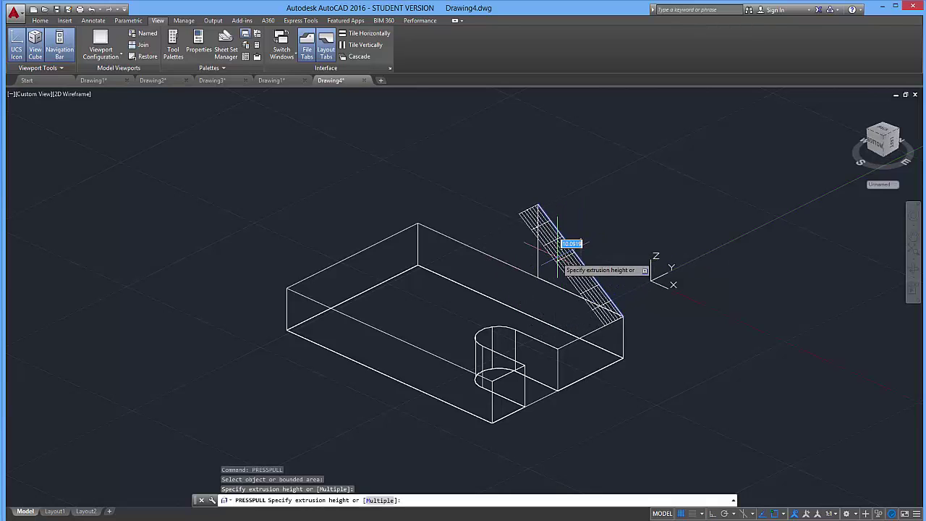
key(Escape)
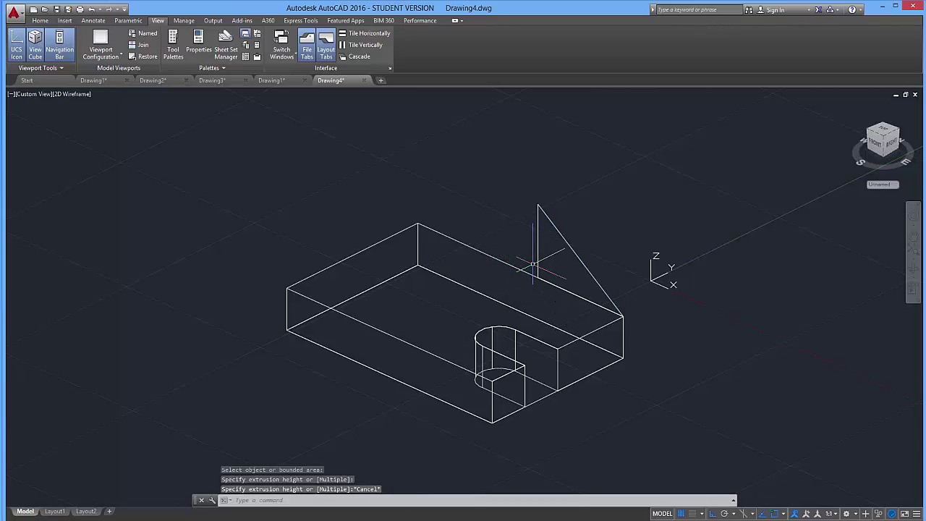
key(Escape)
key(Escape)
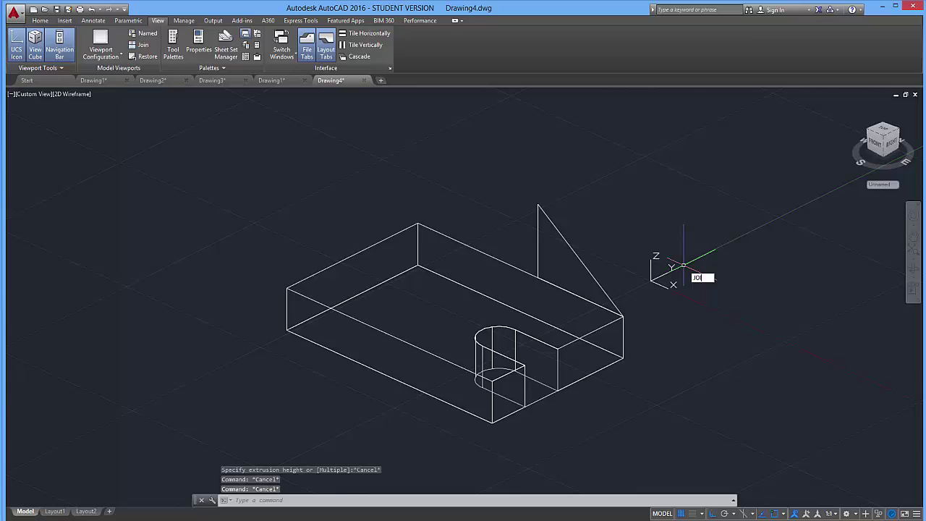
Step: Join the vertical, sloped and bottom lines of the triangular rib outline into one polyline
key(BackSpace)
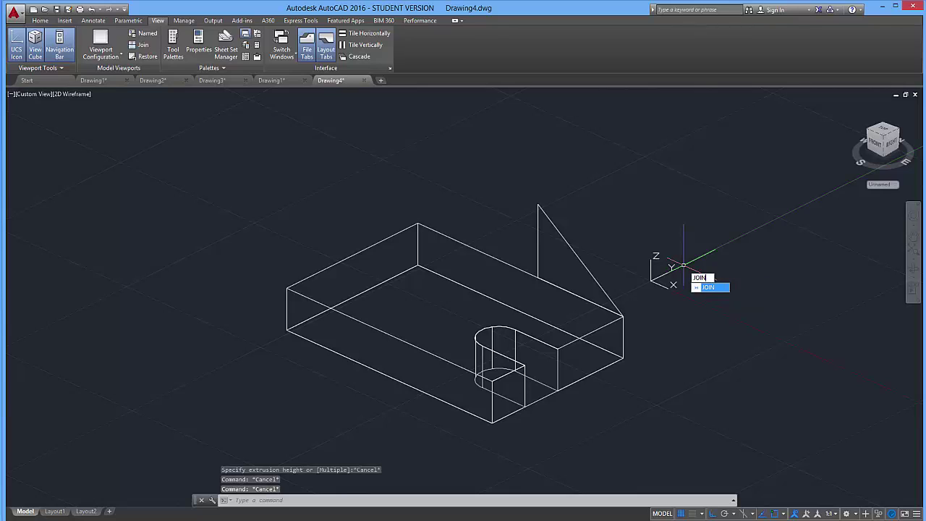
key(Return)
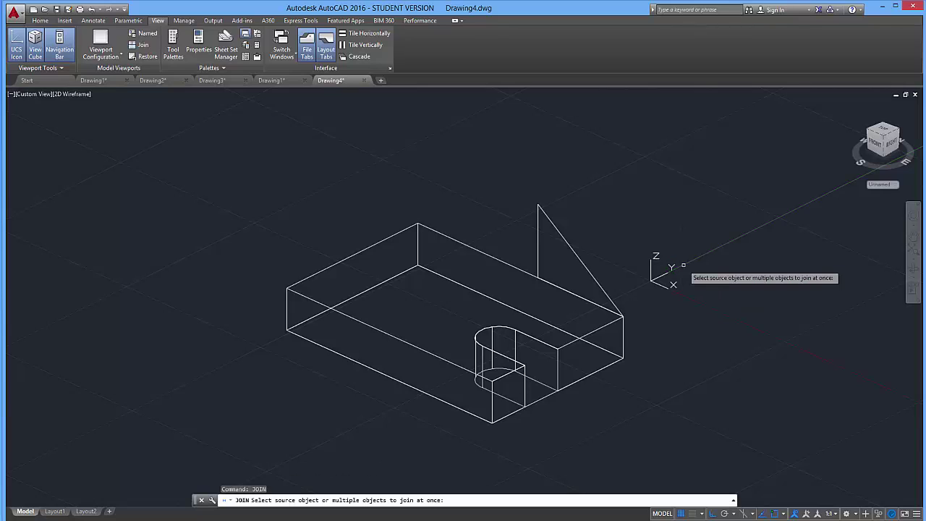
click(540, 250)
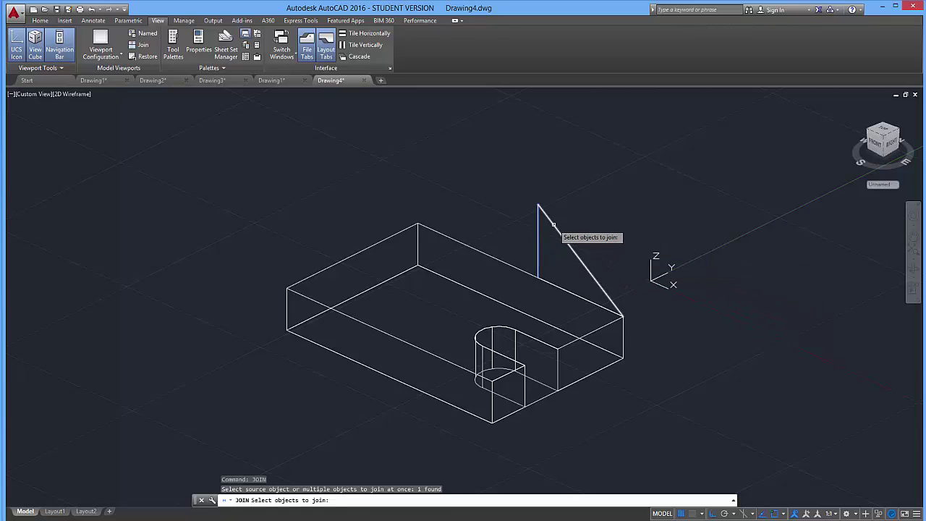
click(557, 232)
click(565, 288)
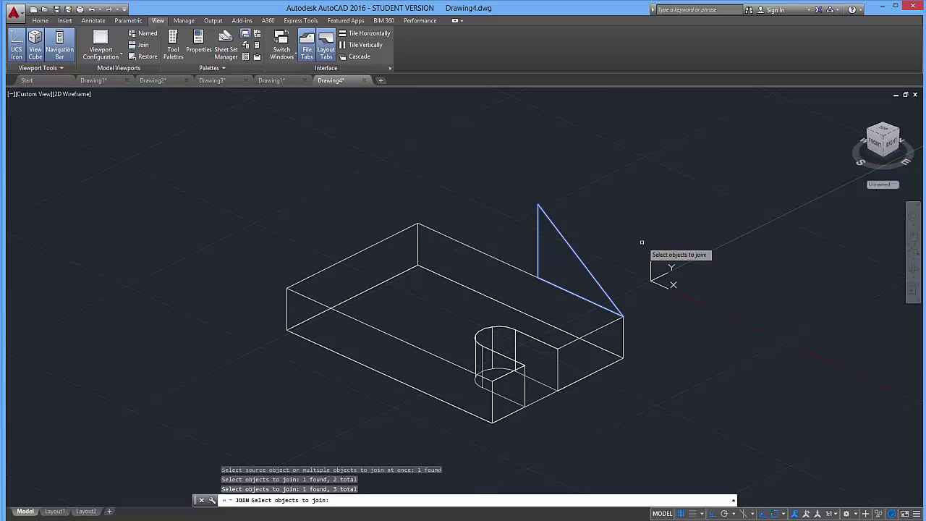
key(Return)
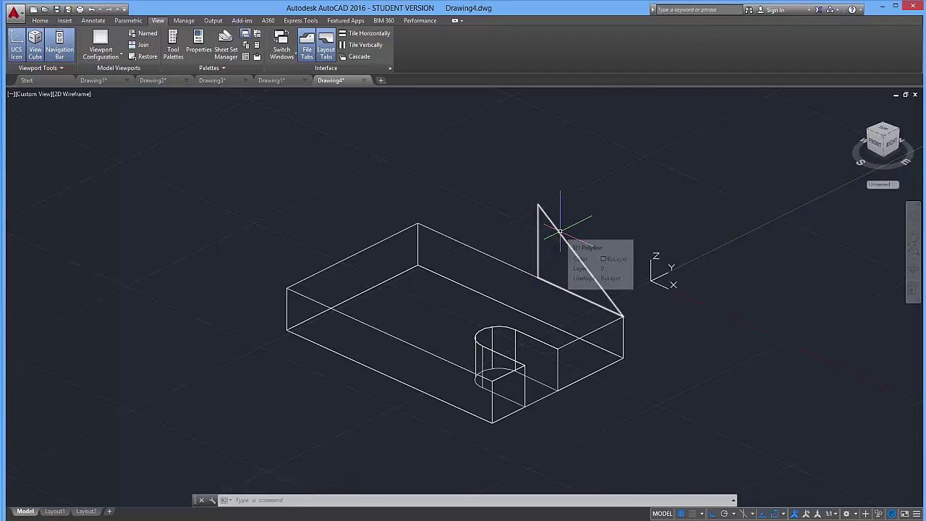
key(Escape)
key(Escape)
key(Escape)
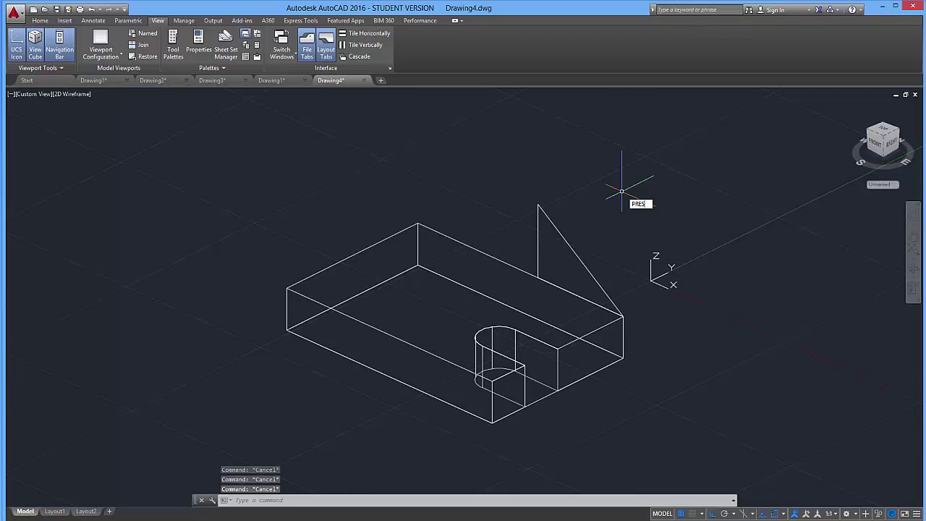
Step: Presspull the triangular outline 12 inward over the base to create the solid rib
key(Return)
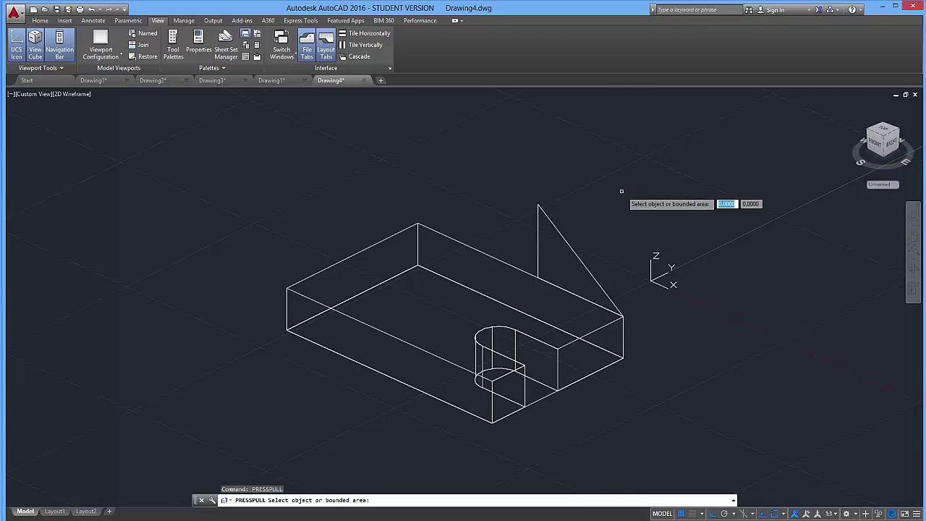
click(570, 246)
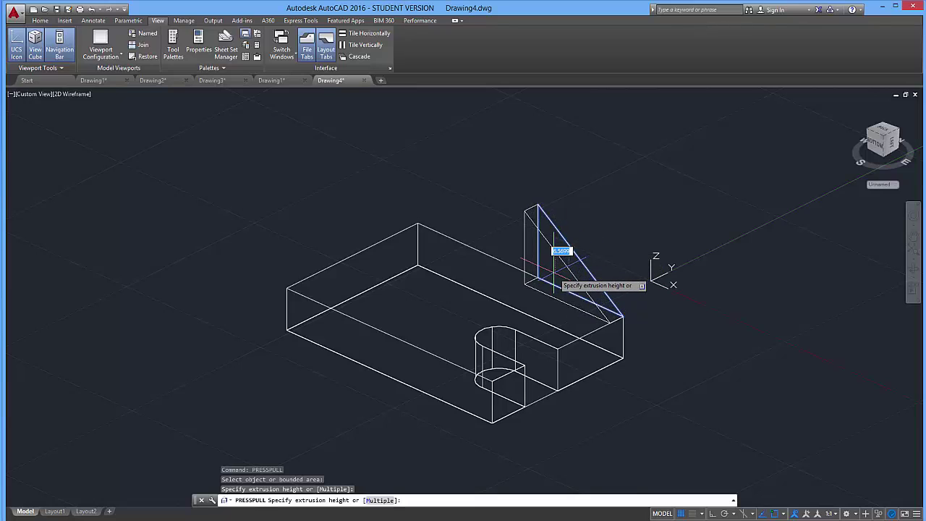
key(Return)
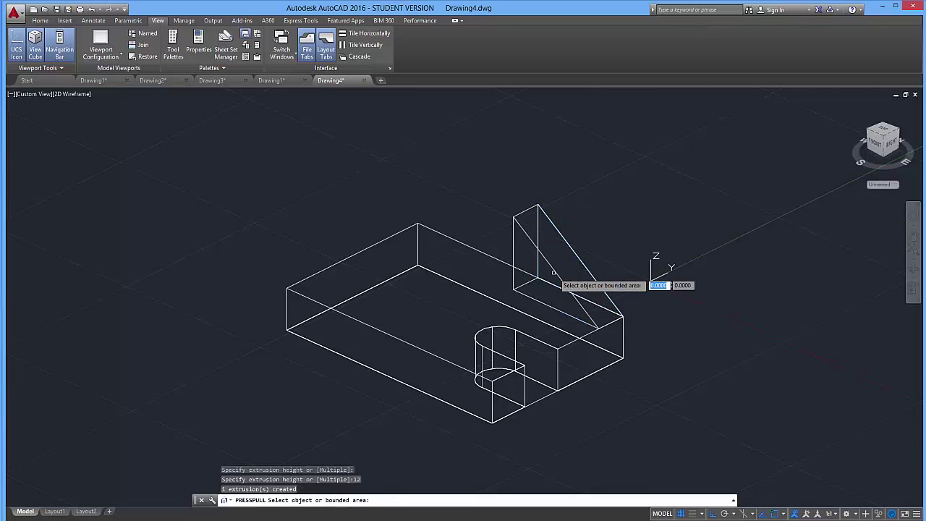
key(Escape)
key(Escape)
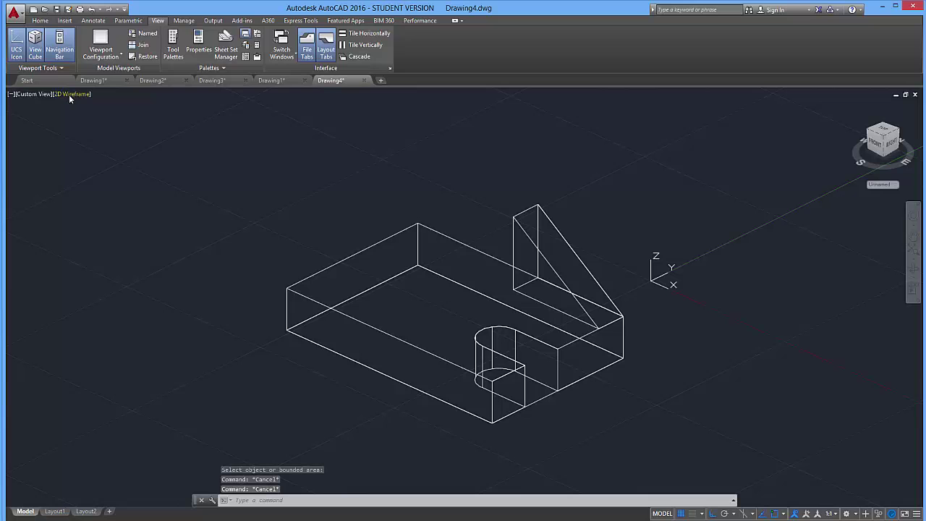
Step: Inspect the base and rib in the Shaded visual style, and return the model to 2D Wireframe
click(70, 95)
click(101, 160)
mouse_move(428, 193)
shift+middle_down()
mouse_move(428, 221)
mouse_move(541, 213)
mouse_move(533, 193)
mouse_move(518, 201)
shift+middle_up()
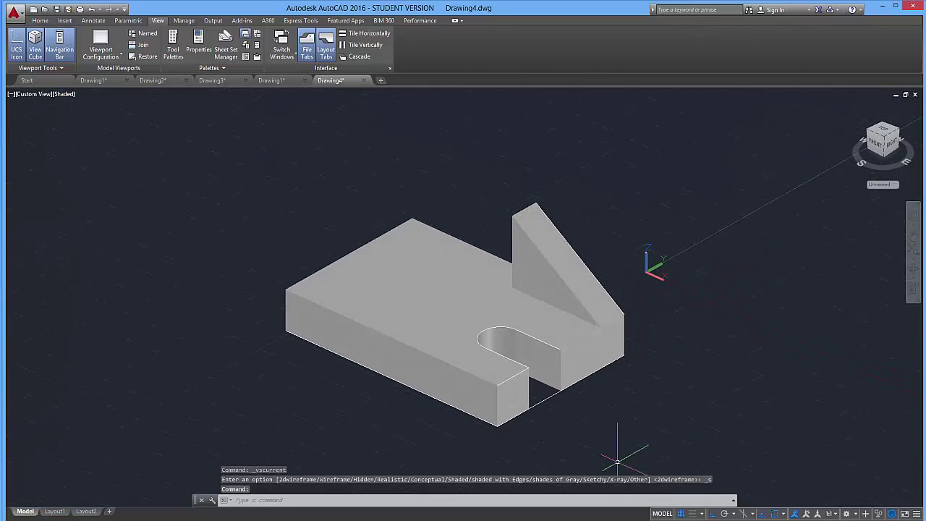
middle_drag(456, 312, 495, 338)
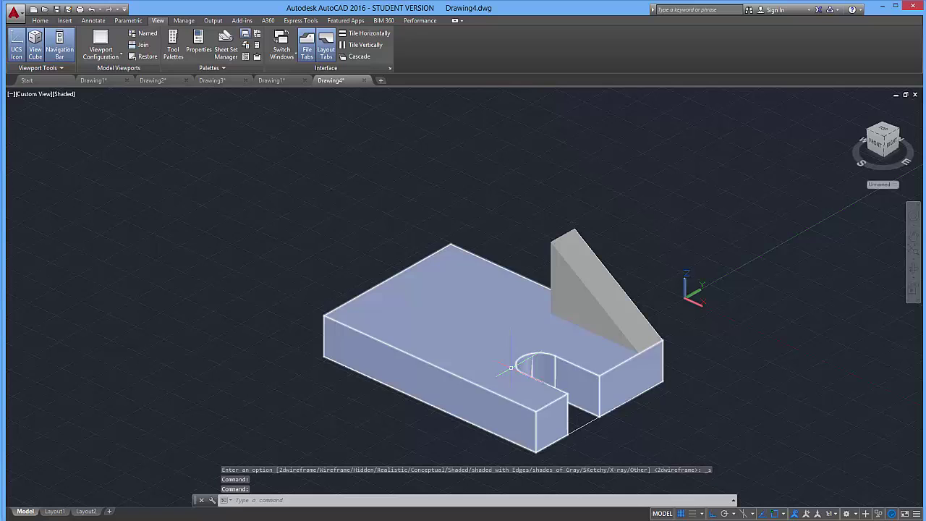
click(63, 94)
click(91, 117)
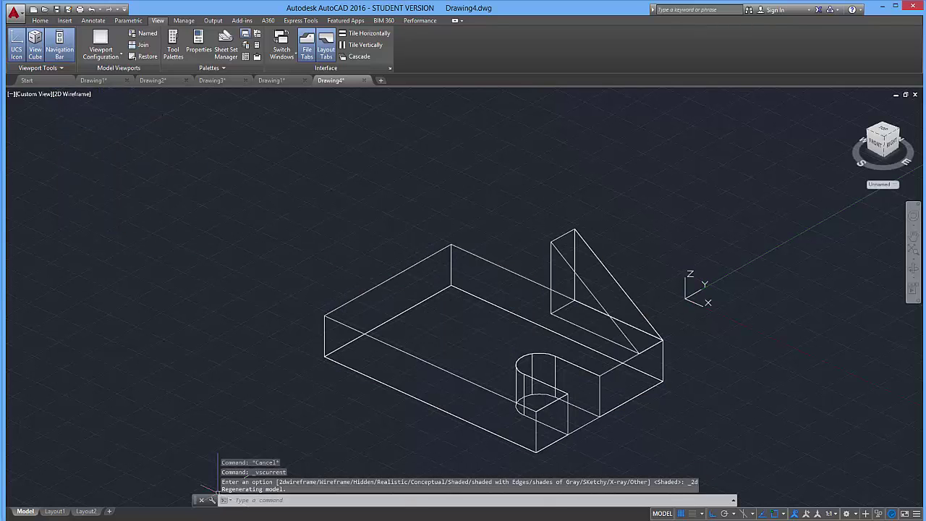